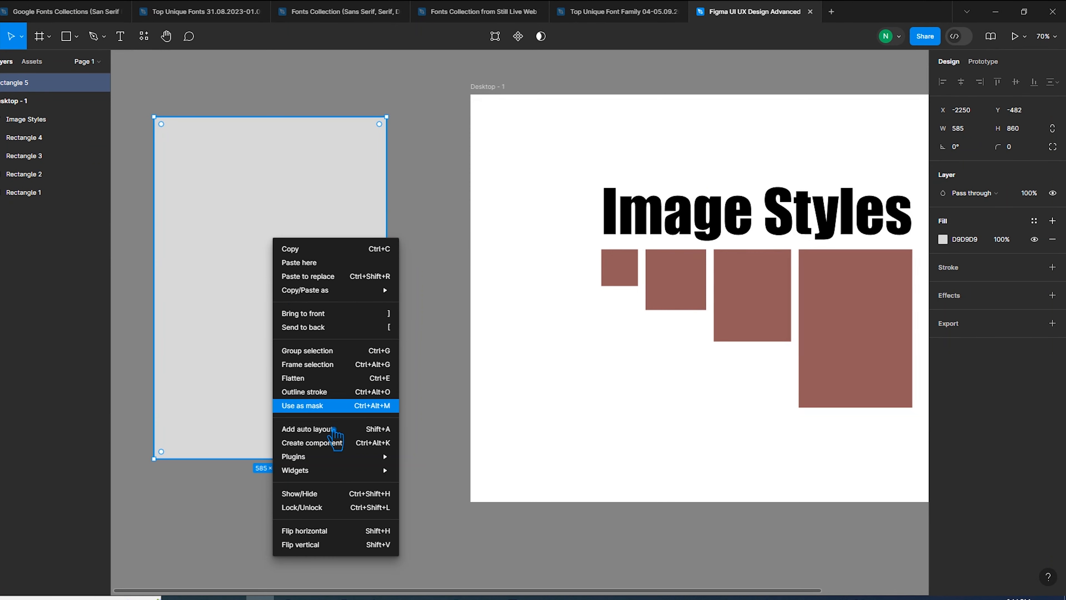
Fill the large rectangle beside the frame with a white wavy-lined photo from the Unsplash plugin's "abstract" results
left_click(460, 318)
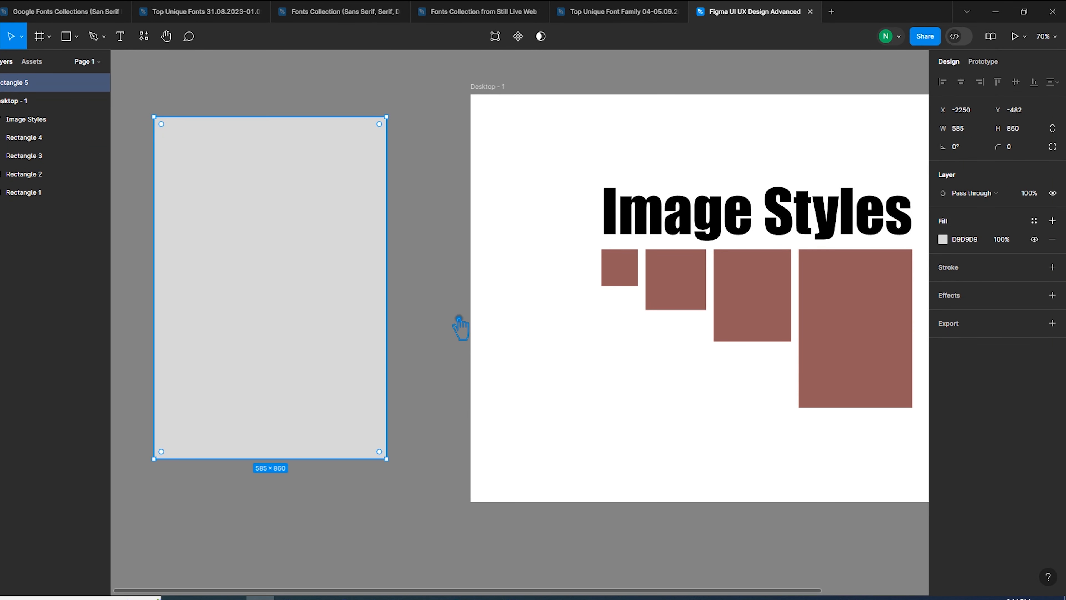
left_click(609, 180)
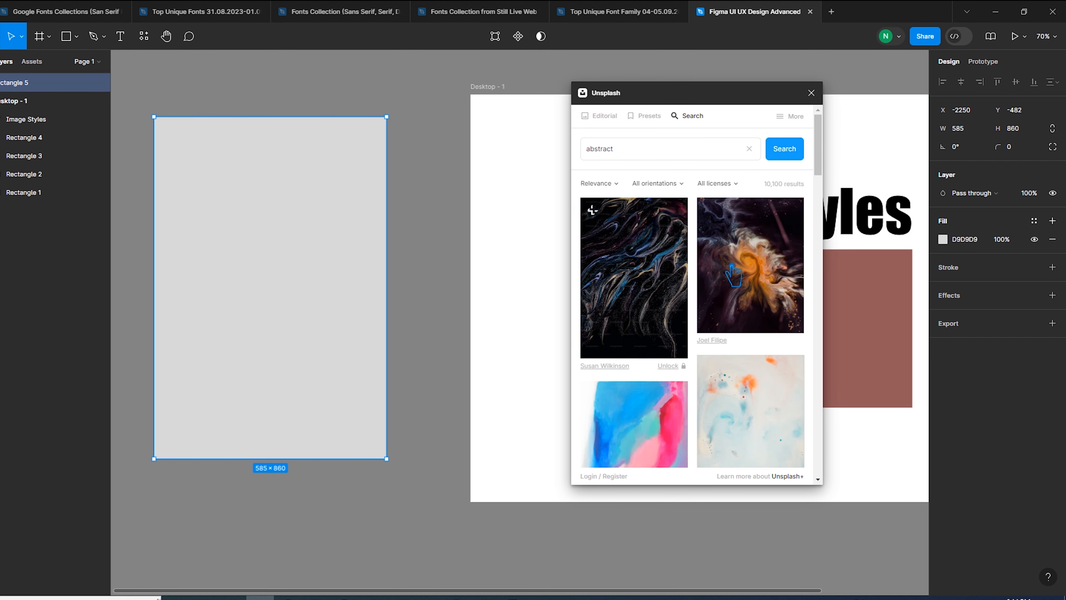
scroll(734, 275, "down", 15)
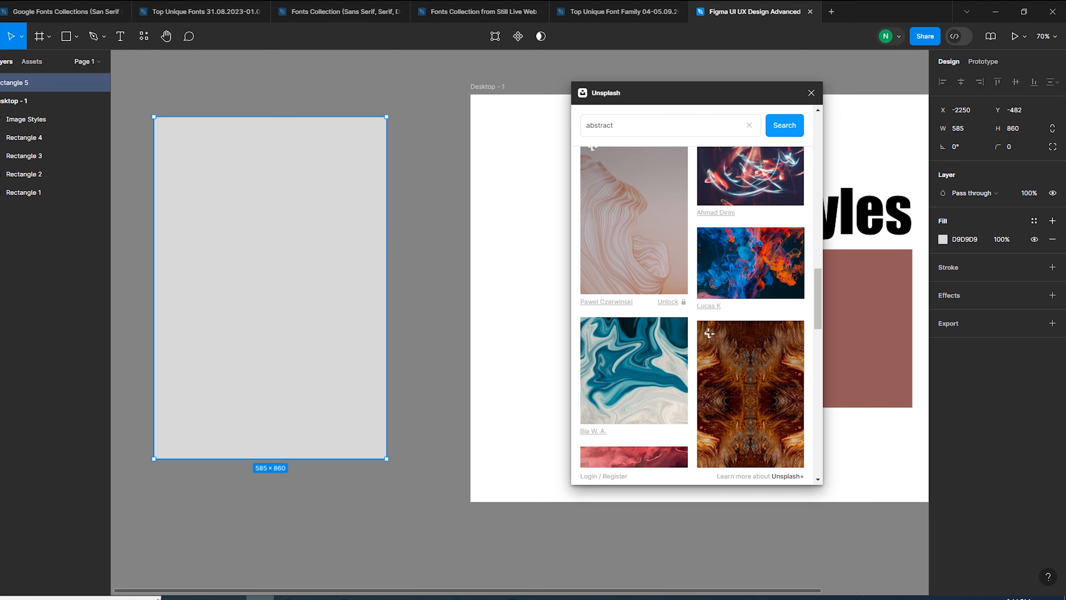
scroll(781, 426, "down", 15)
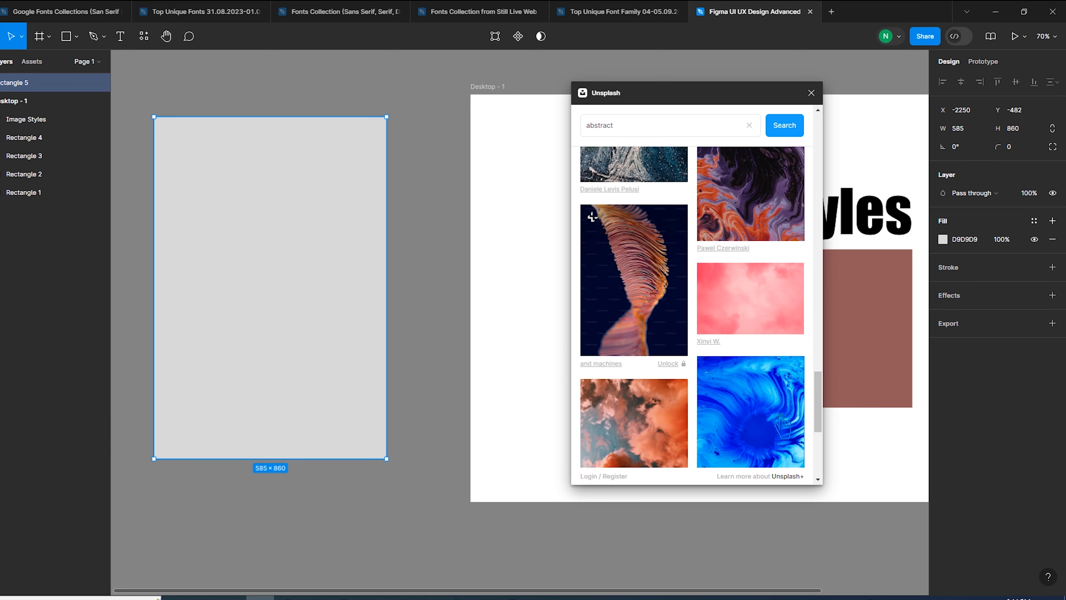
scroll(744, 328, "down", 10)
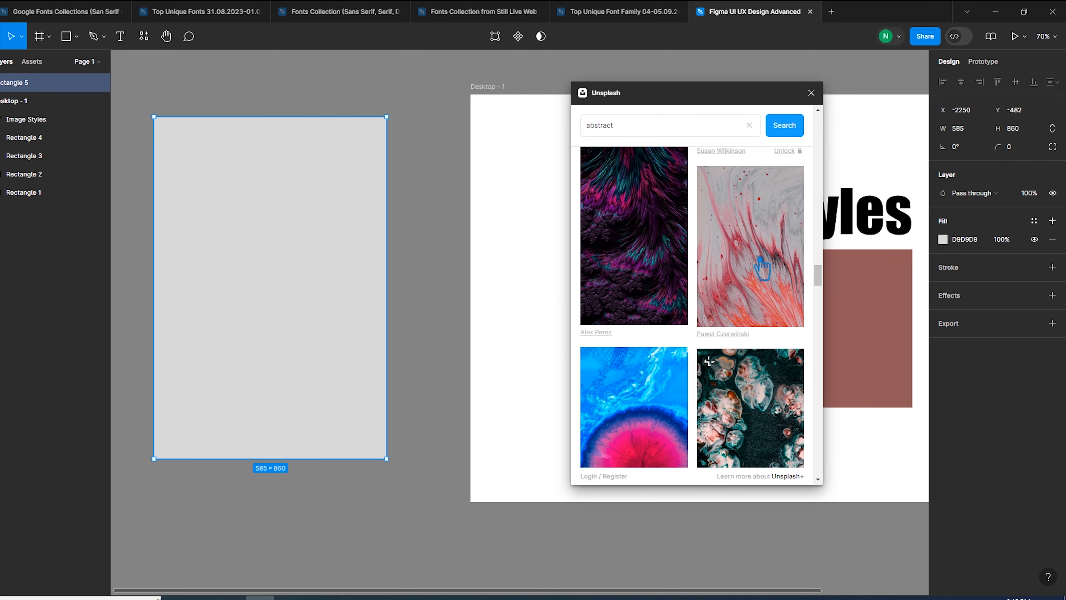
scroll(751, 294, "down", 10)
scroll(725, 327, "down", 2)
left_click(633, 274)
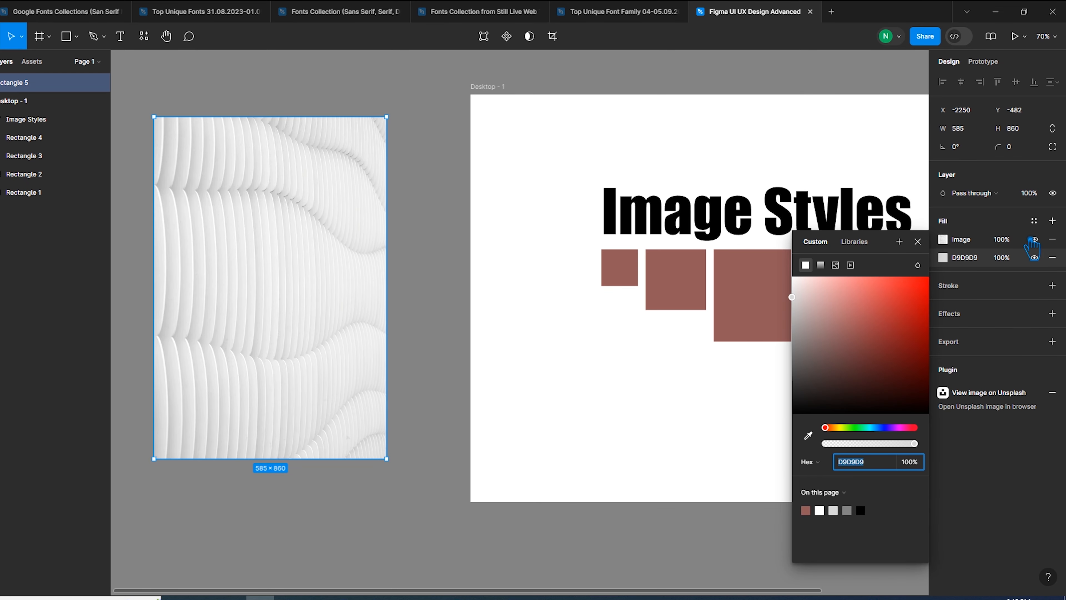
Create a fill style named Photo-1 from the large rectangle's image fill
left_click(1034, 221)
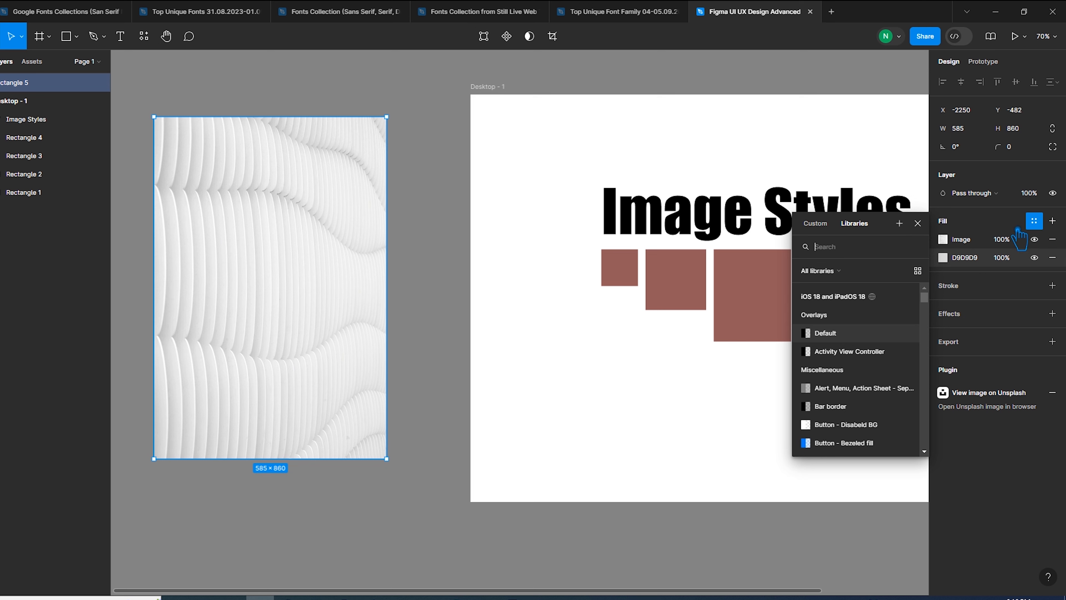
left_click(902, 225)
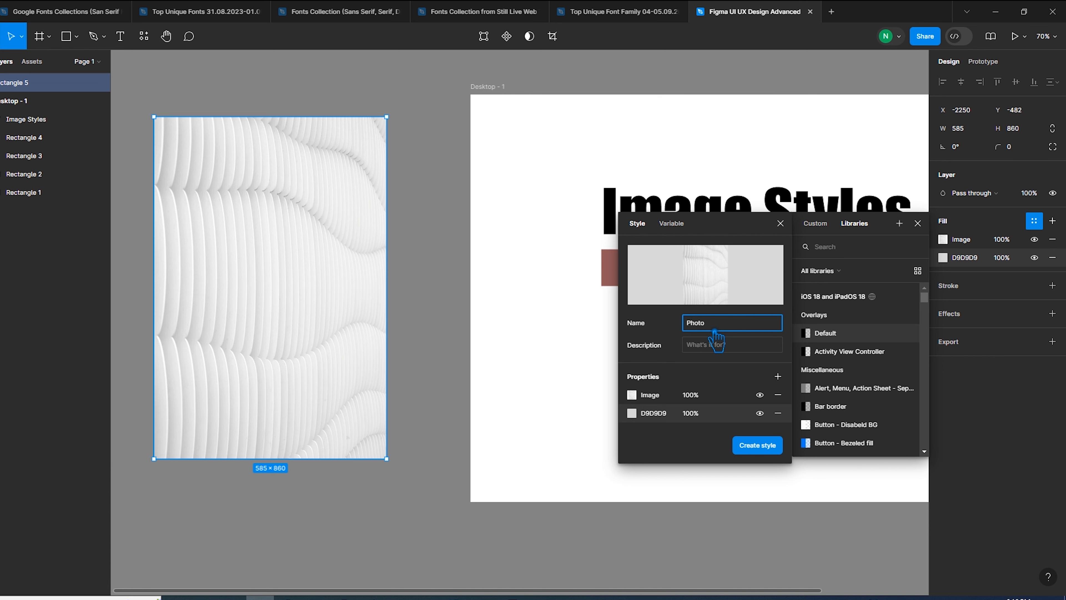
left_click(761, 448)
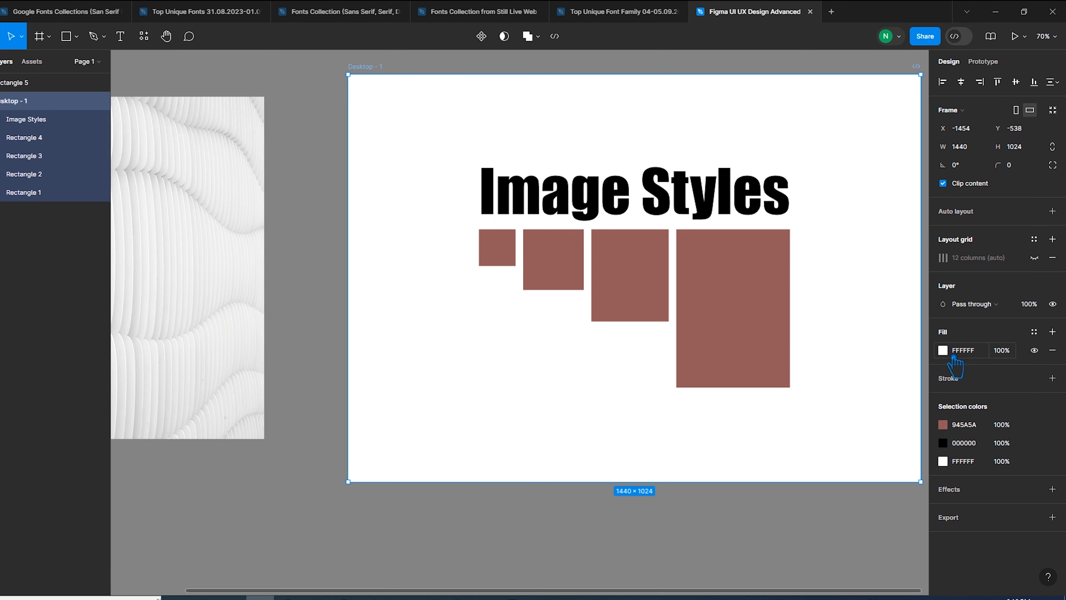
Set the Desktop - 1 frame's fill color to the pale pink D8BCBC
left_click(943, 350)
left_click(818, 369)
left_click_drag(828, 383, 821, 330)
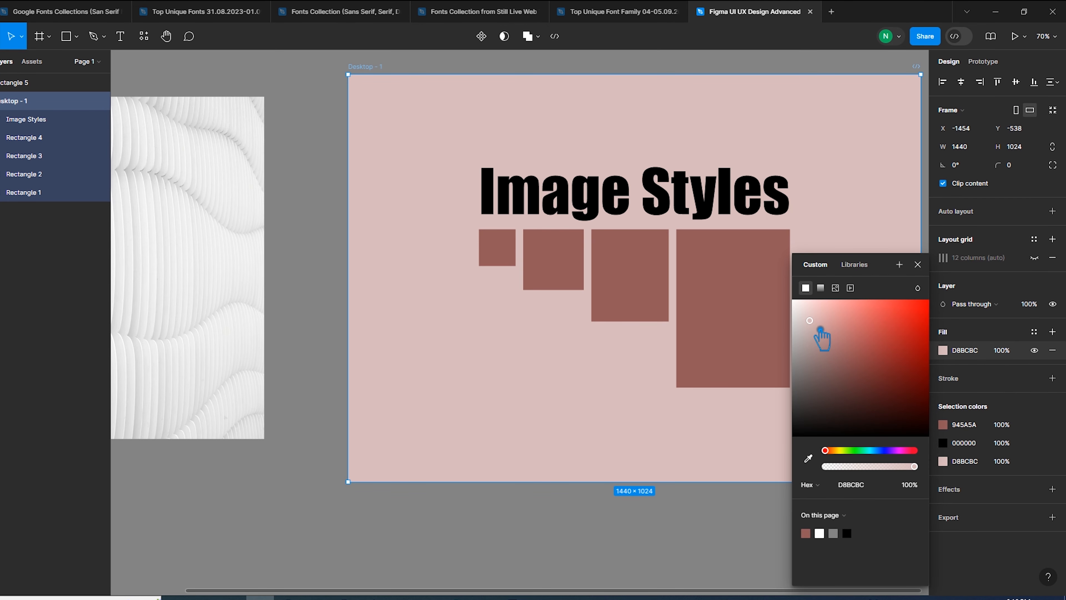
left_click(345, 249)
Apply the Photo-1 style to all four brown rectangles below the Image Styles heading
scroll(412, 341, "right", 5)
scroll(362, 338, "up", 1)
left_click_drag(682, 401, 320, 227)
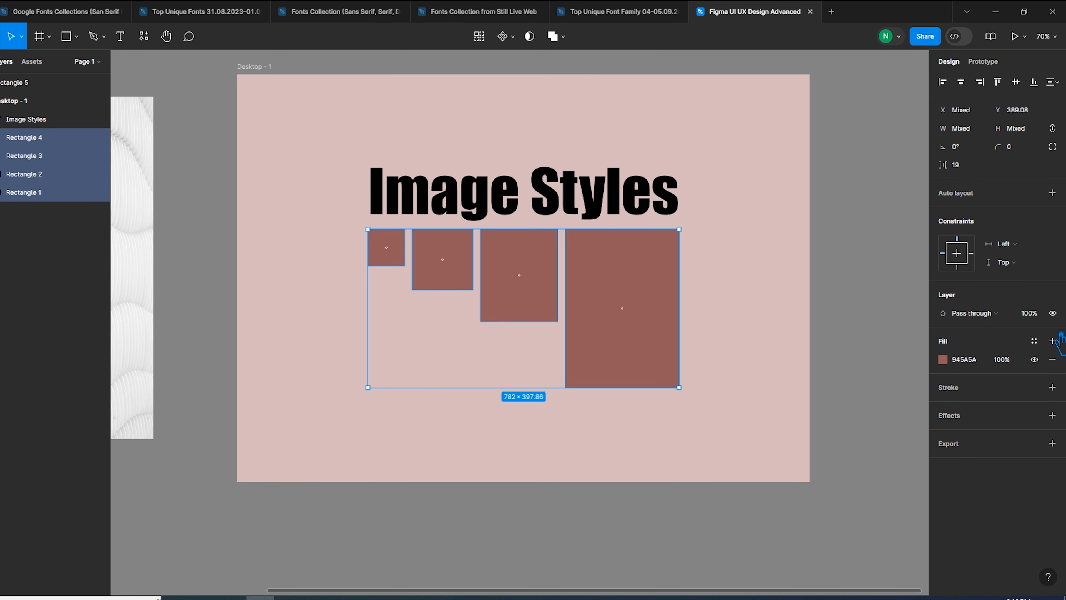
left_click(1034, 341)
left_click(879, 425)
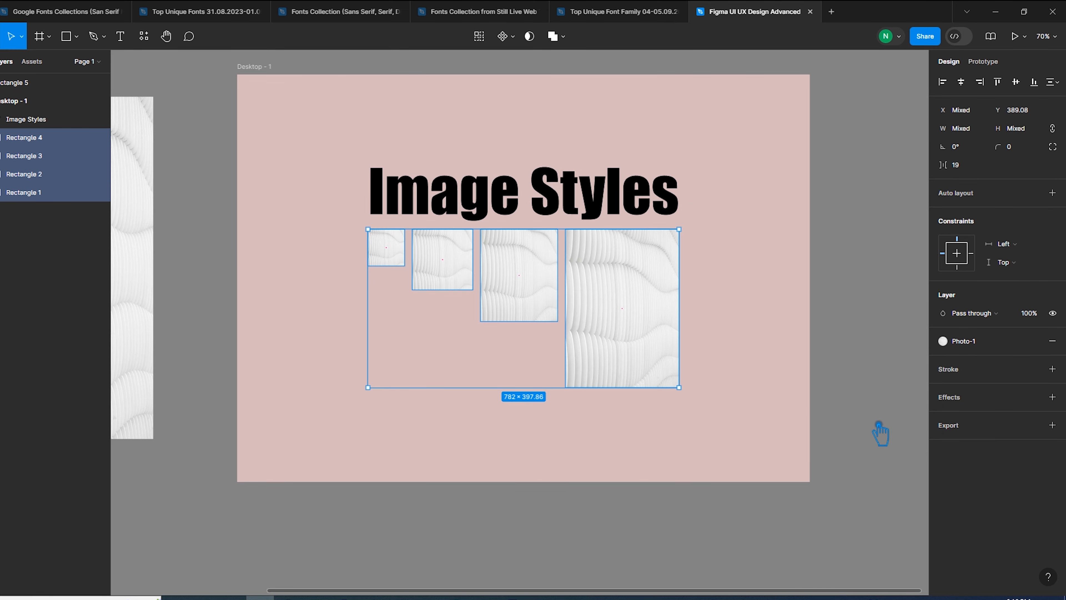
Place a copy of the smallest rectangle on the canvas below the frame and detach its Photo-1 style
left_click(813, 401)
scroll(812, 401, "down", 3)
scroll(813, 402, "left", 1)
left_click_drag(443, 114, 210, 410)
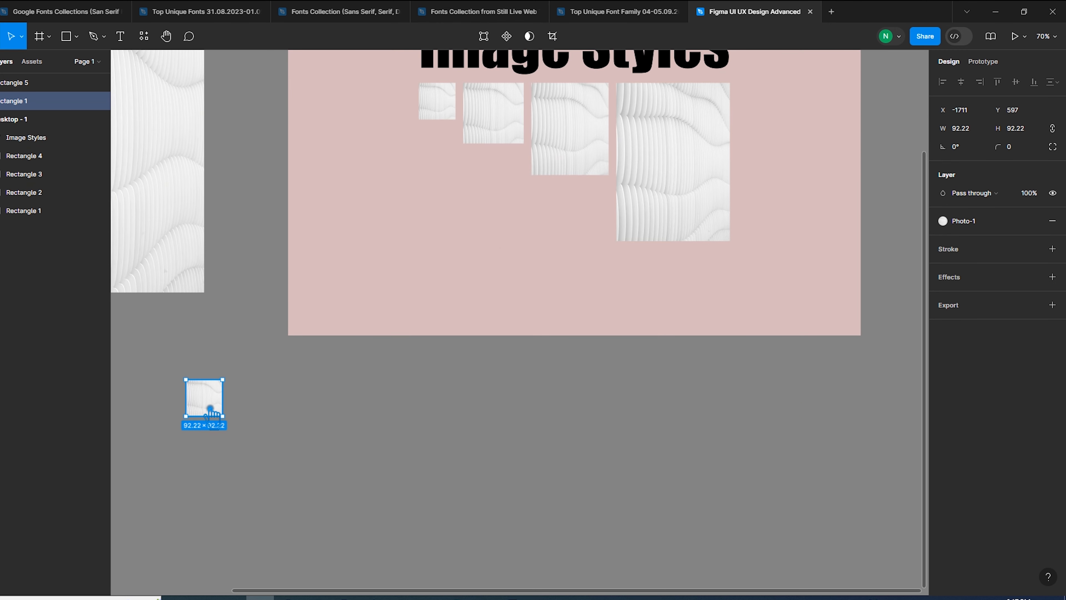
left_click(1048, 223)
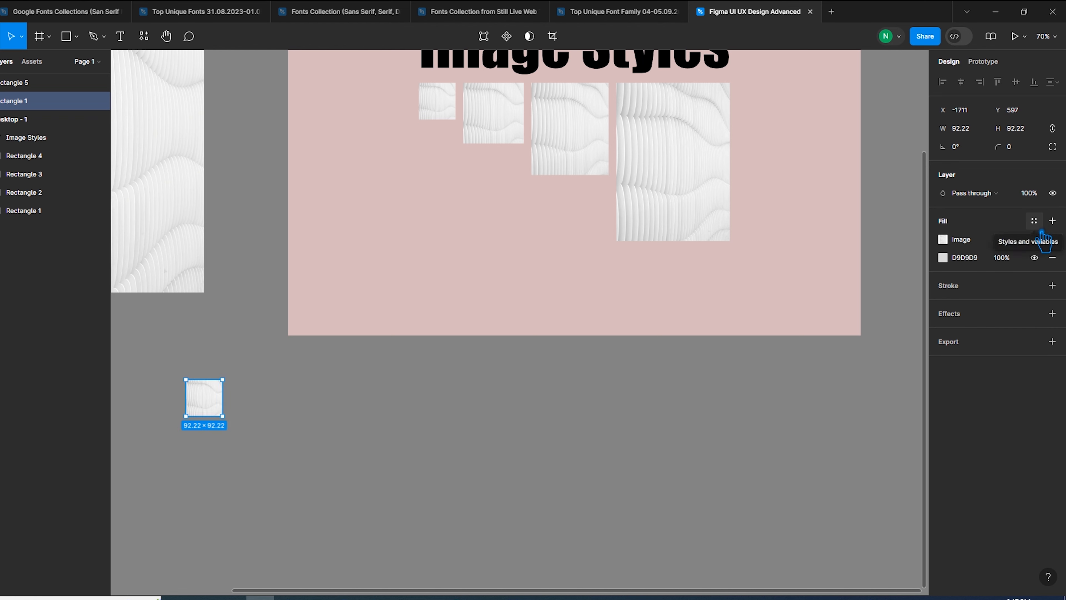
Add another fill to the small rectangle copy and make it an image fill using the Cat file
left_click(1052, 220)
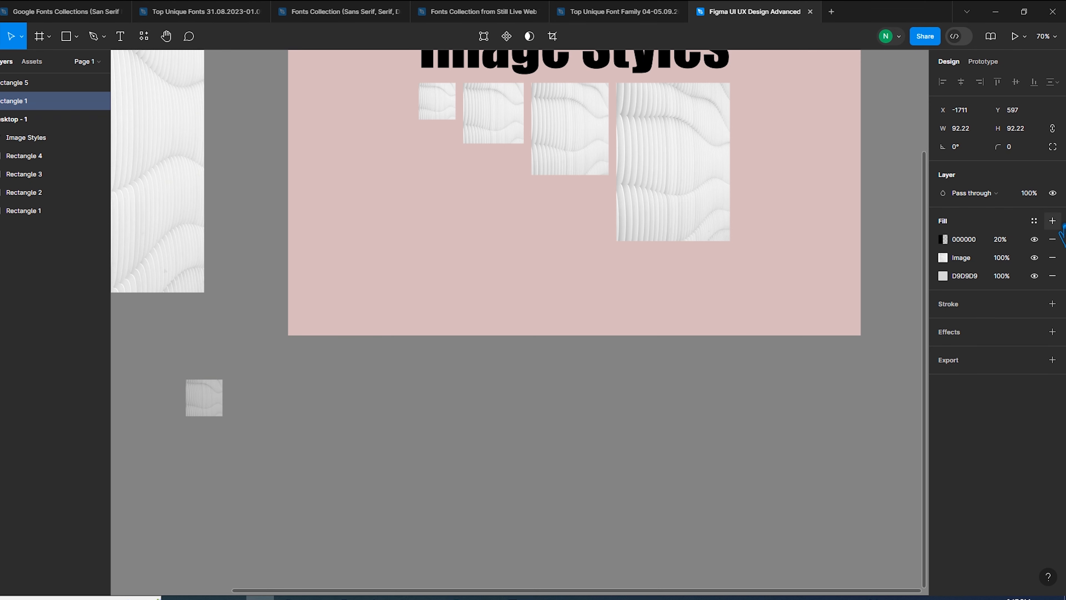
left_click(945, 241)
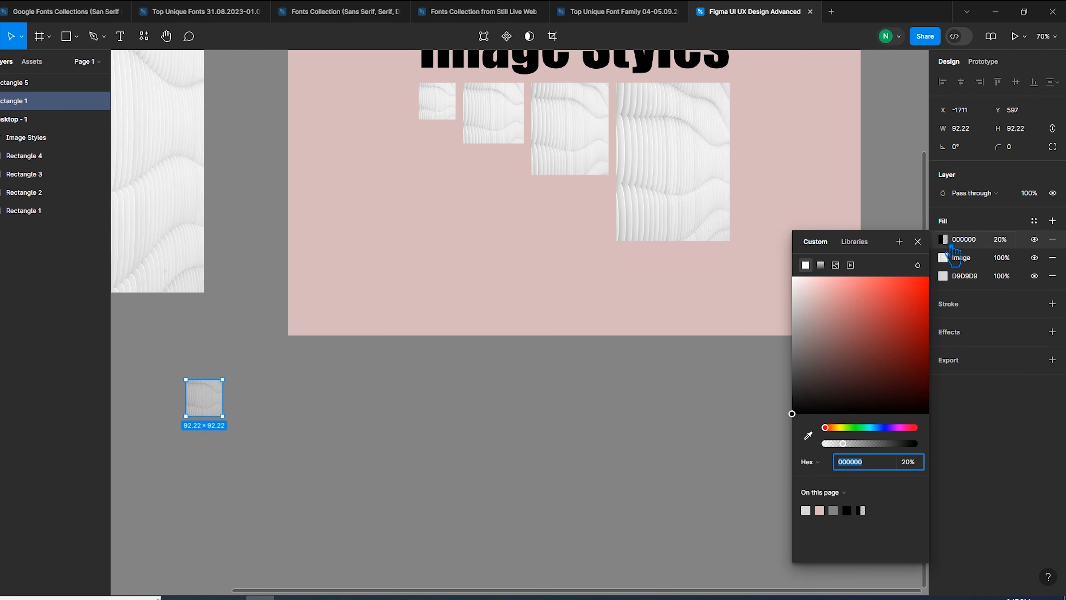
key("Escape")
left_click(945, 240)
left_click(836, 264)
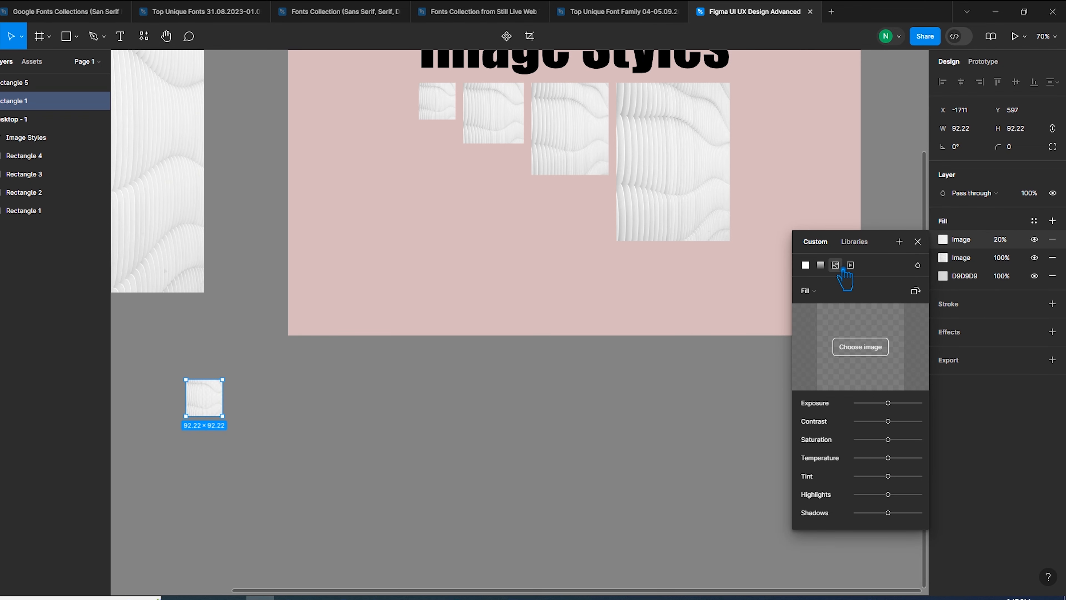
left_click(860, 347)
left_click(105, 97)
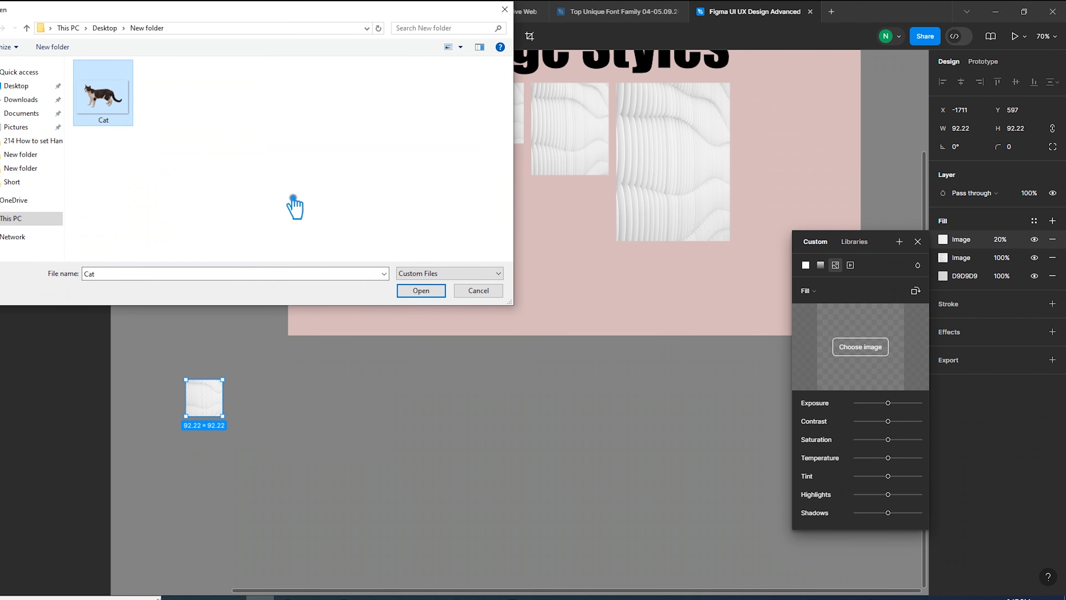
left_click(419, 286)
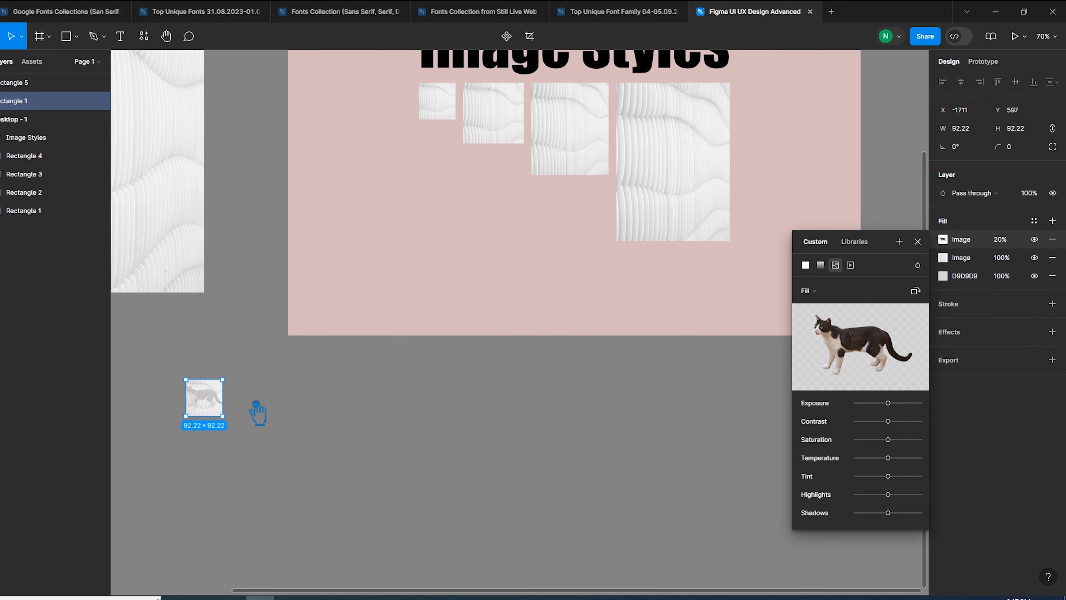
Switch the cat fill to Tile and scale the tile down to about 2.1% so it repeats across the square
left_click(835, 290)
left_click(820, 331)
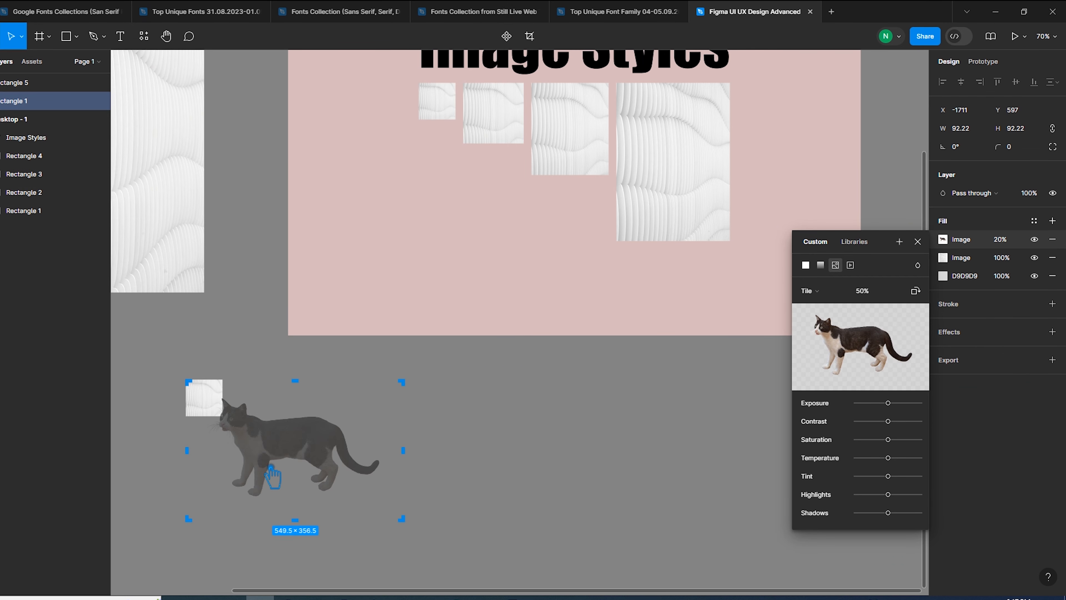
left_click_drag(406, 521, 275, 427)
scroll(274, 426, "up", 10)
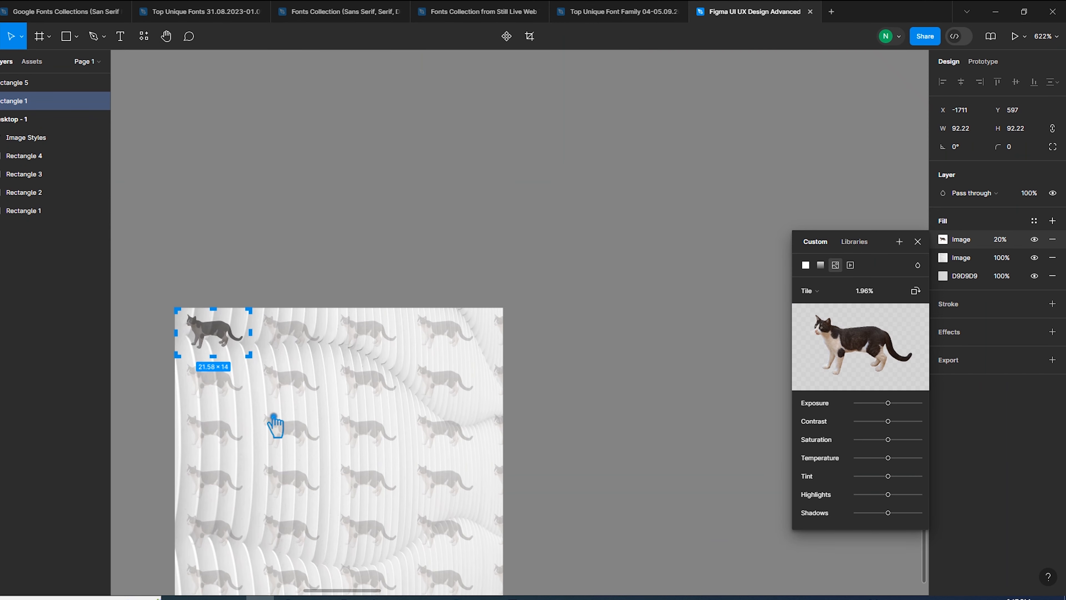
mouse_move(299, 248)
left_mouse_down()
mouse_move(298, 232)
mouse_move(272, 219)
mouse_move(326, 258)
mouse_move(290, 239)
mouse_move(304, 242)
mouse_move(298, 250)
left_mouse_up()
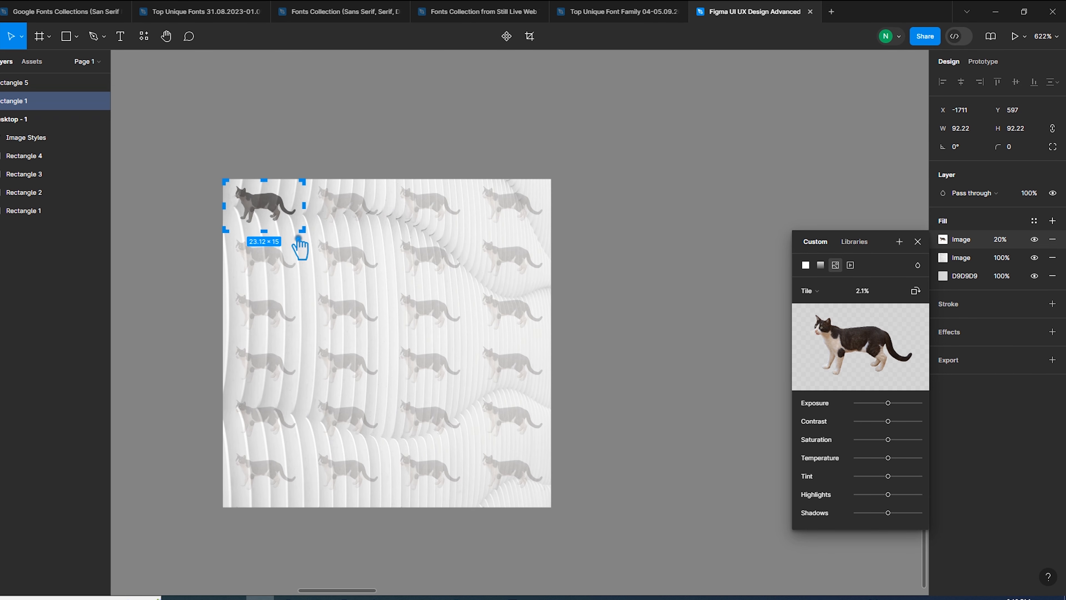
Set the tiled cat fill's opacity to 100% and remove the wavy photo fill beneath it
scroll(335, 288, "down", 6)
left_click(586, 315)
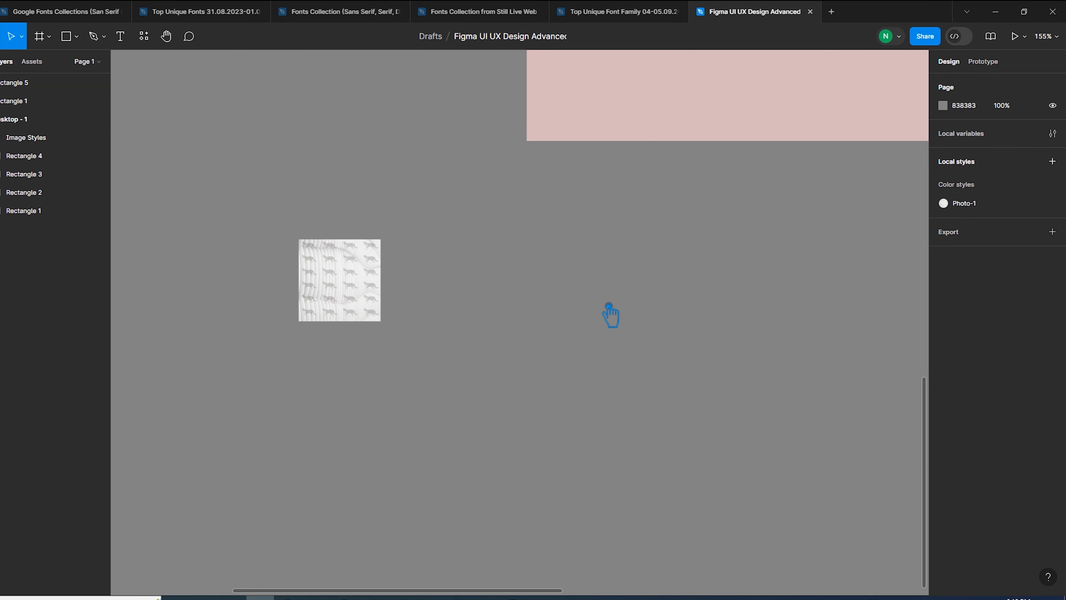
scroll(558, 336, "up", 3)
scroll(558, 336, "right", 4)
double_click(251, 332)
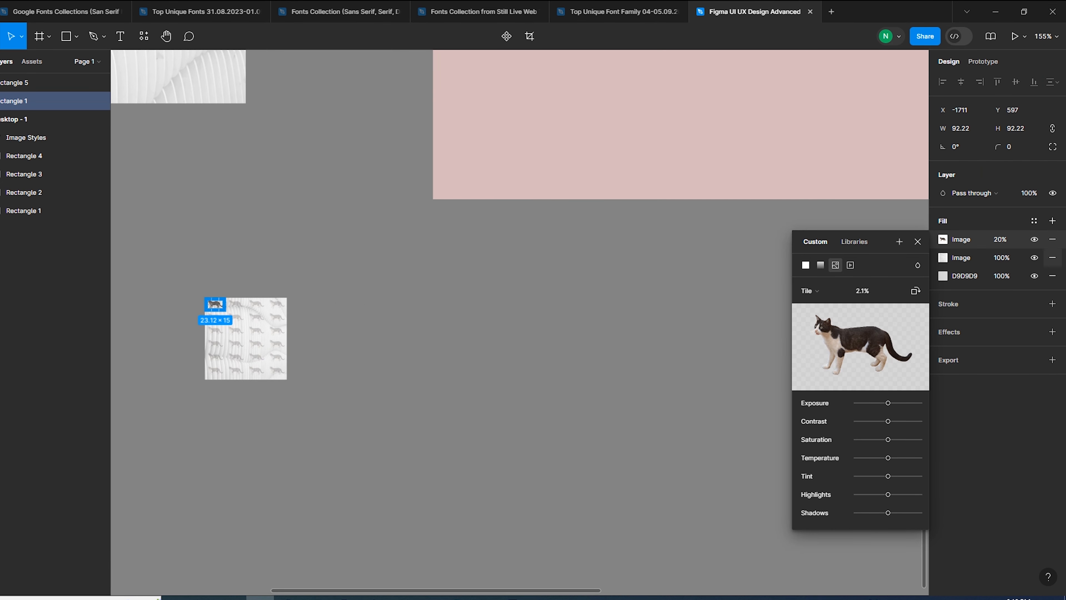
left_click(1015, 243)
type("100")
key("Return")
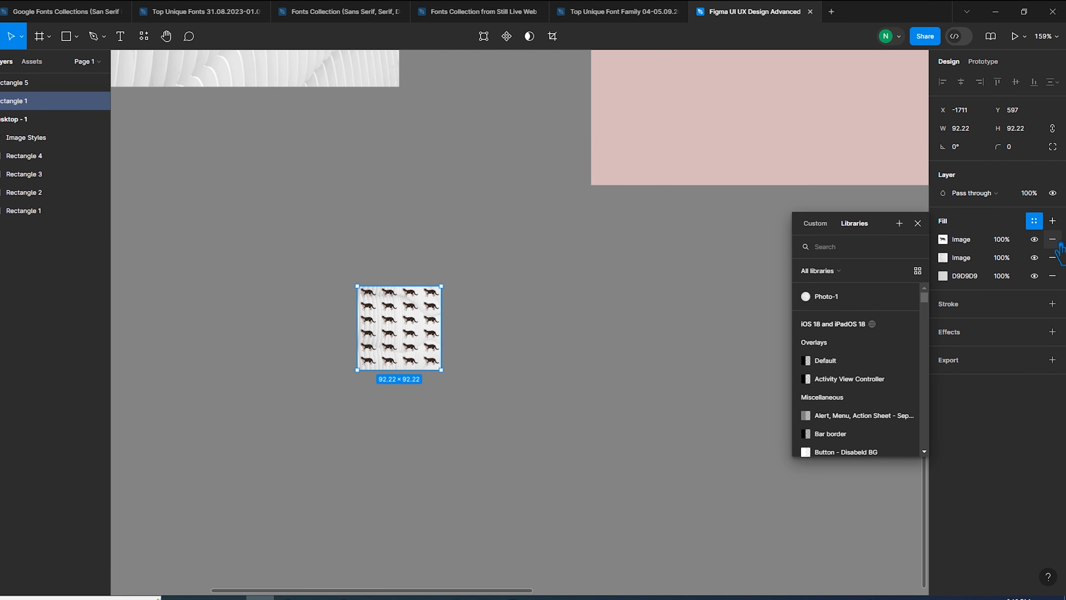
left_click(1052, 257)
Create a fill style named Cat from the small square's tiled cat pattern
left_click(1034, 221)
left_click(899, 223)
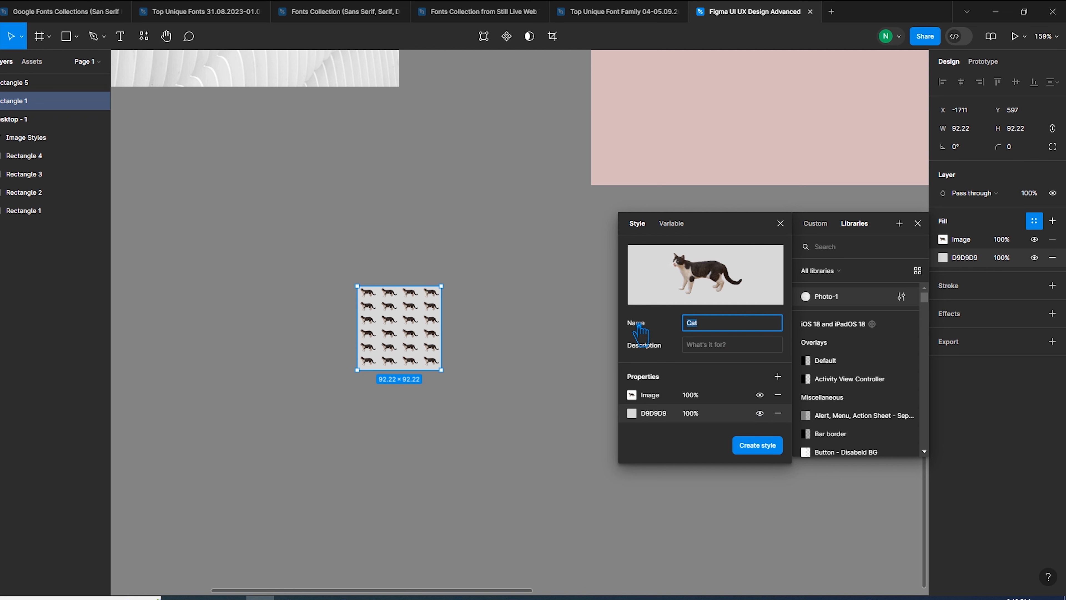
left_click(766, 448)
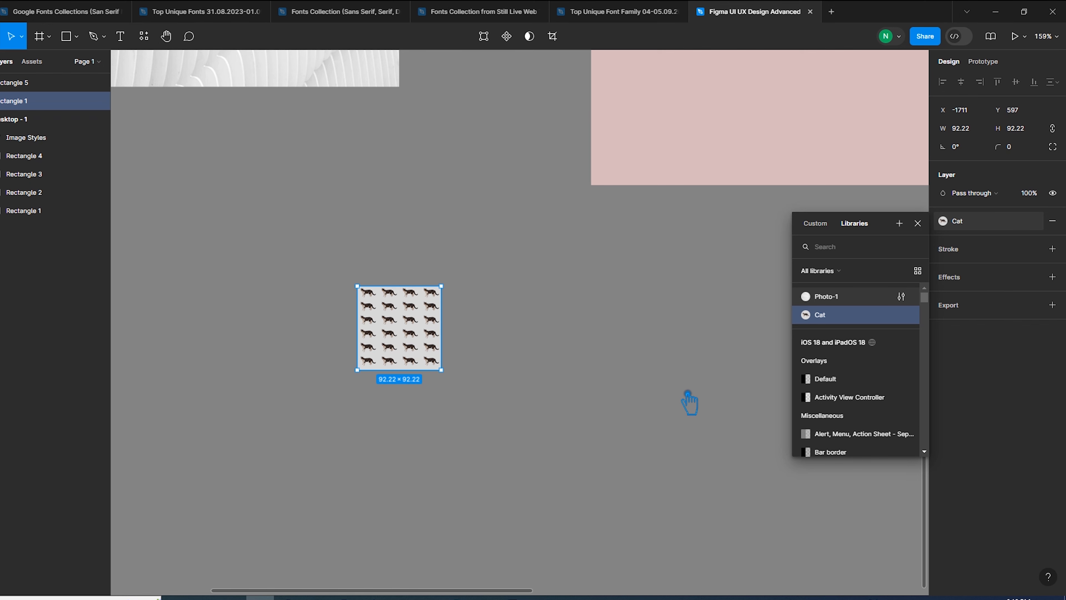
Apply the Cat style to the Image Styles heading text in the frame
left_click(662, 393)
left_click_drag(740, 343, 621, 388)
left_click_drag(763, 286, 631, 367)
left_click_drag(748, 303, 528, 410)
scroll(685, 374, "down", 8)
scroll(612, 326, "up", 3)
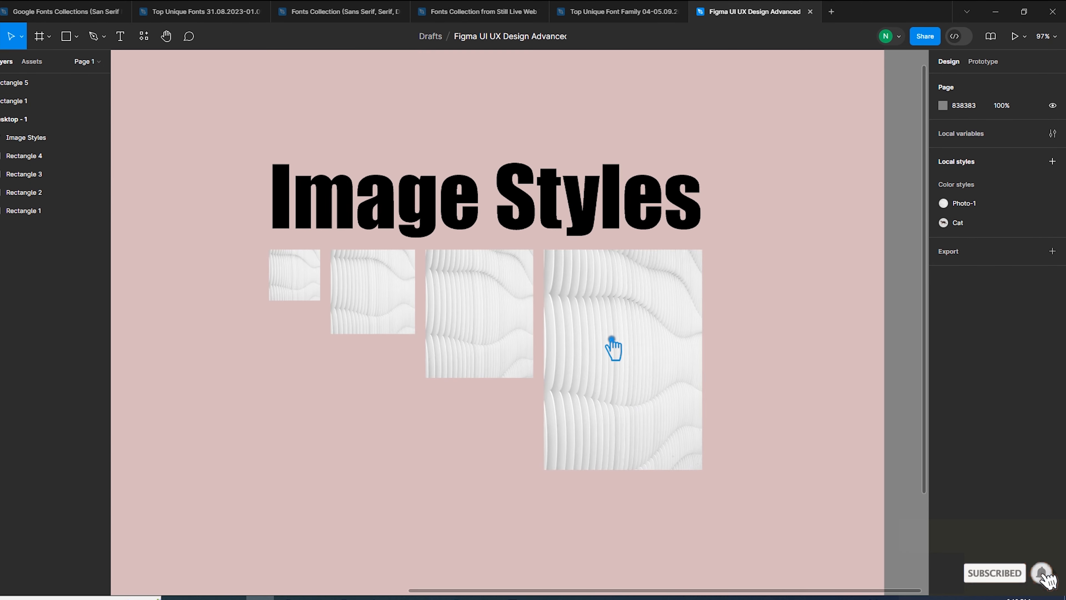
left_click(612, 327)
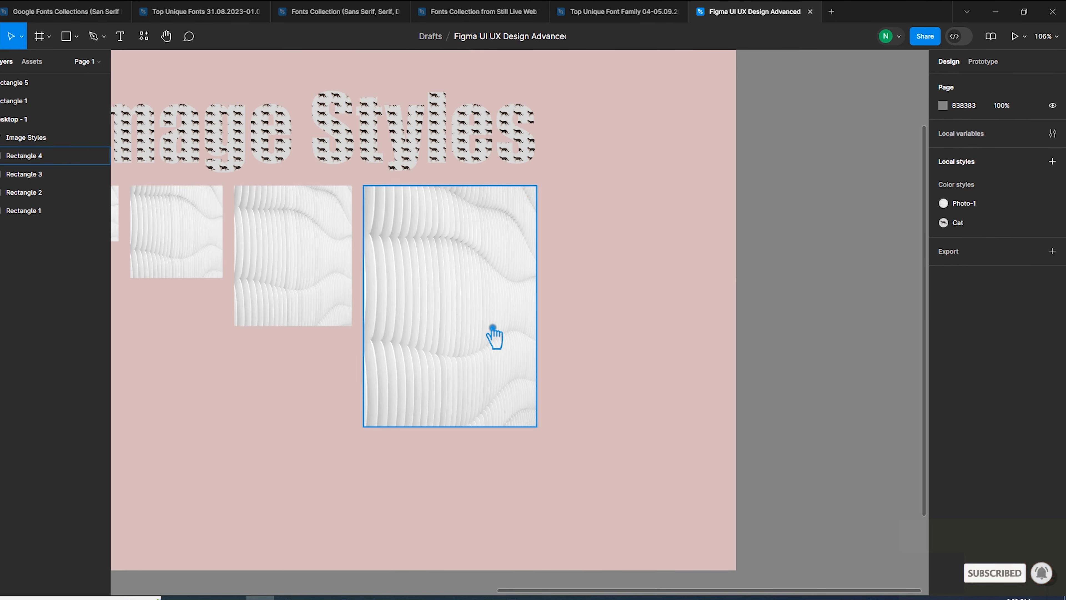
Detach the Photo-1 style from the frame's largest rectangle and add the Cat file as a new image fill on top
left_click(492, 328)
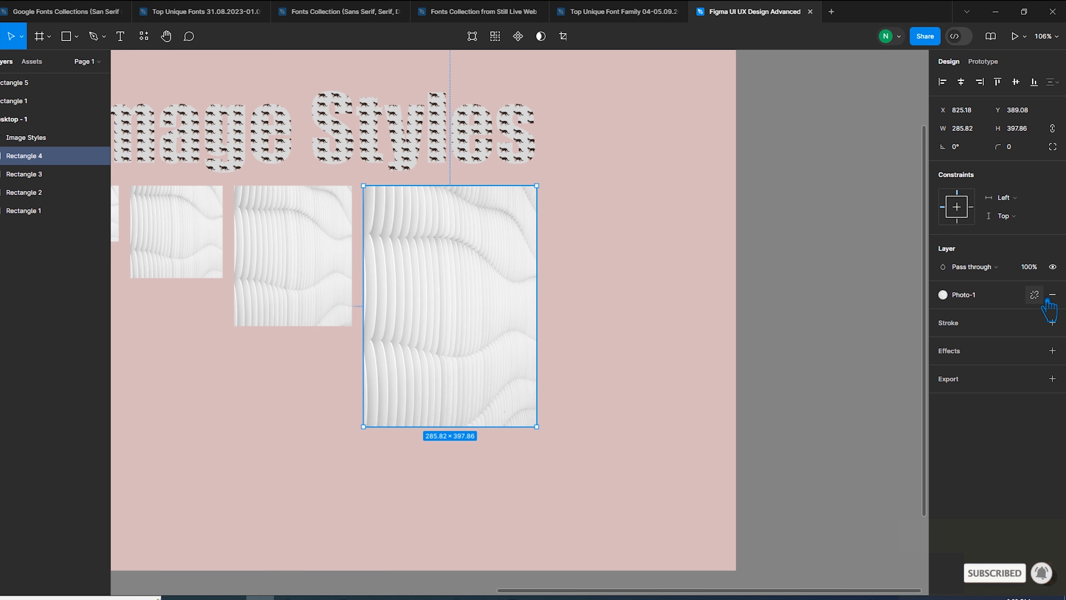
left_click(1035, 296)
left_click(1052, 294)
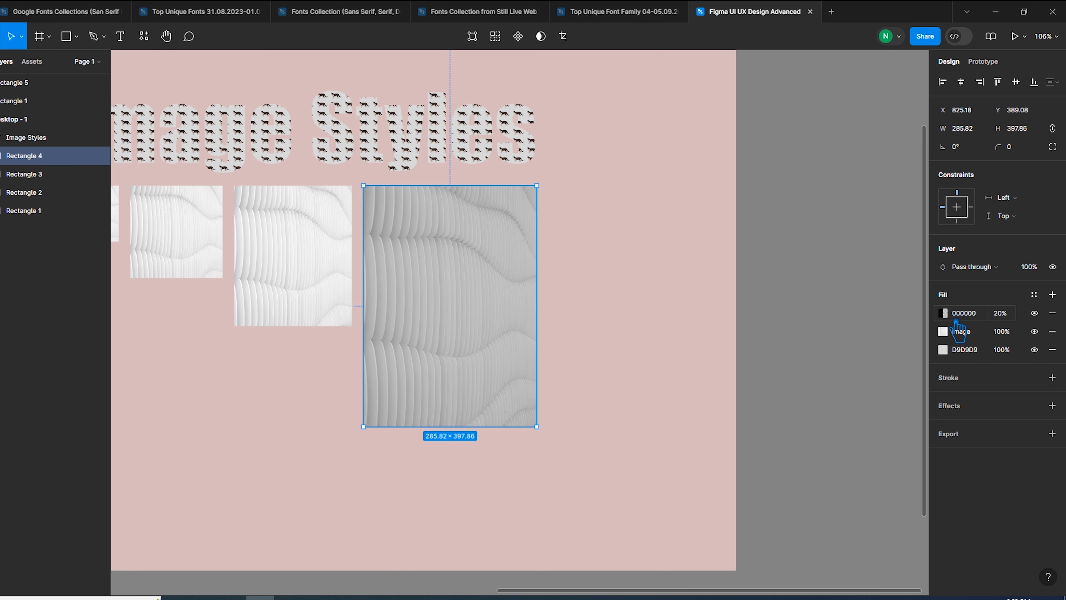
left_click(944, 313)
left_click(835, 288)
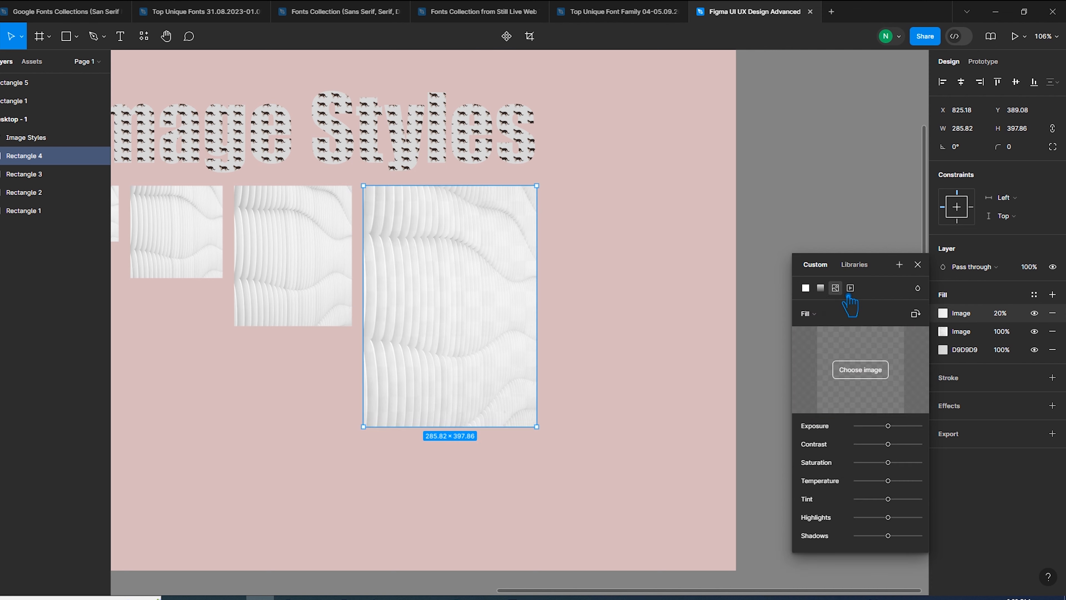
left_click(860, 375)
left_click(120, 110)
left_click(482, 287)
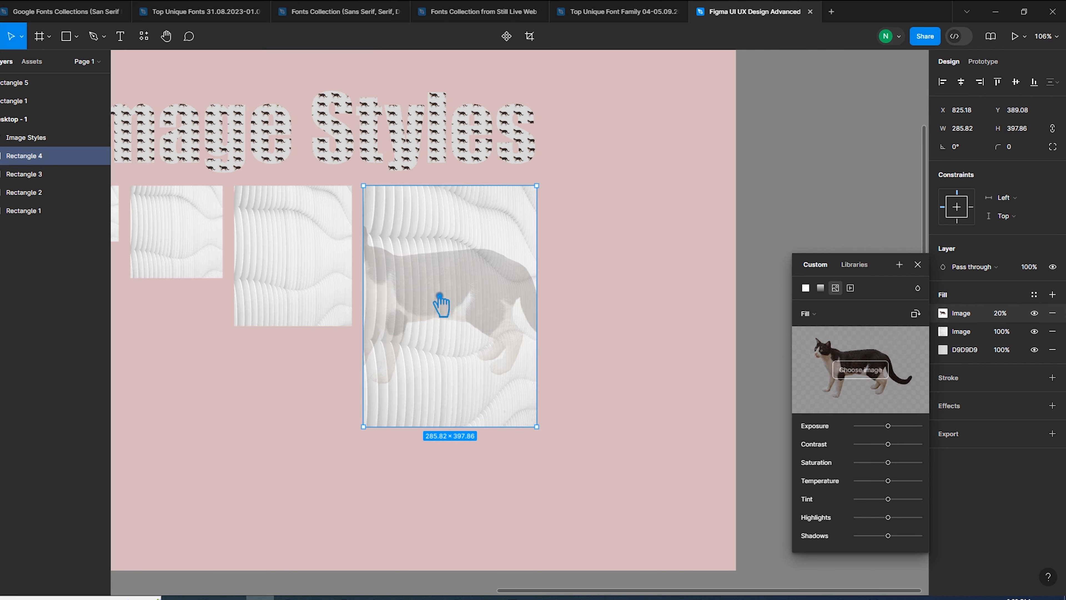
Switch the largest rectangle's cat fill to Tile and scale the tile down to about 5.32%
left_click(808, 313)
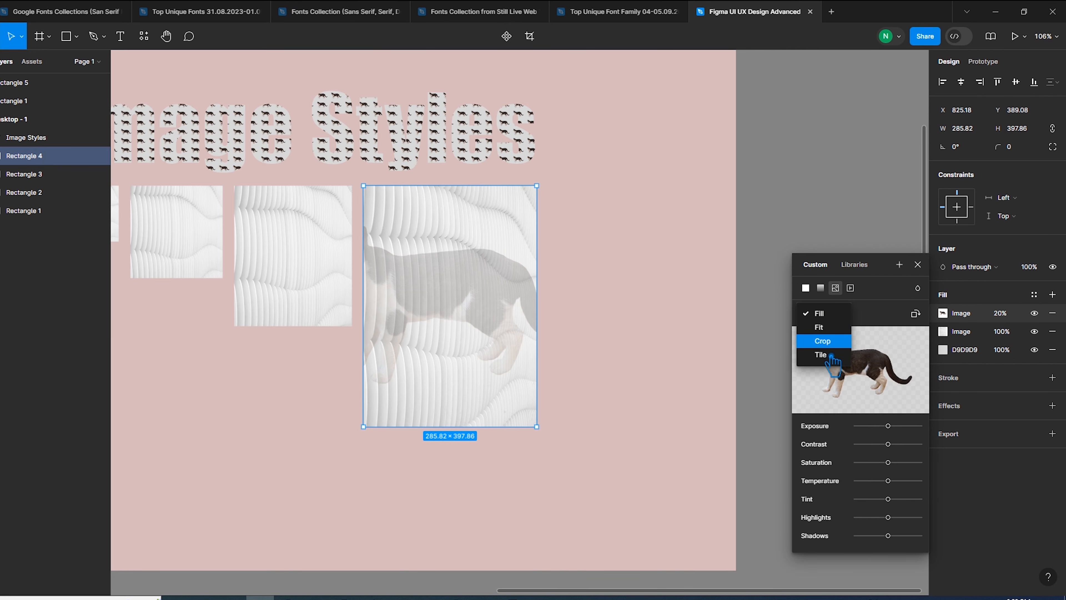
left_click(831, 357)
left_click_drag(711, 405, 407, 214)
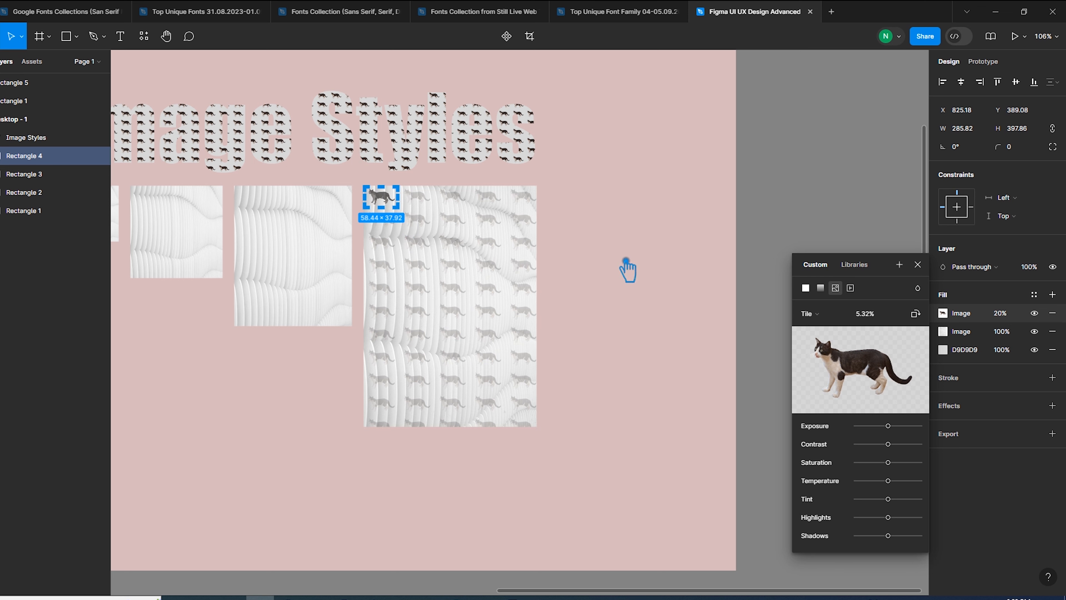
Set the opacity of the largest rectangle's tiled cat fill to 100%
key("Escape")
left_click(1010, 318)
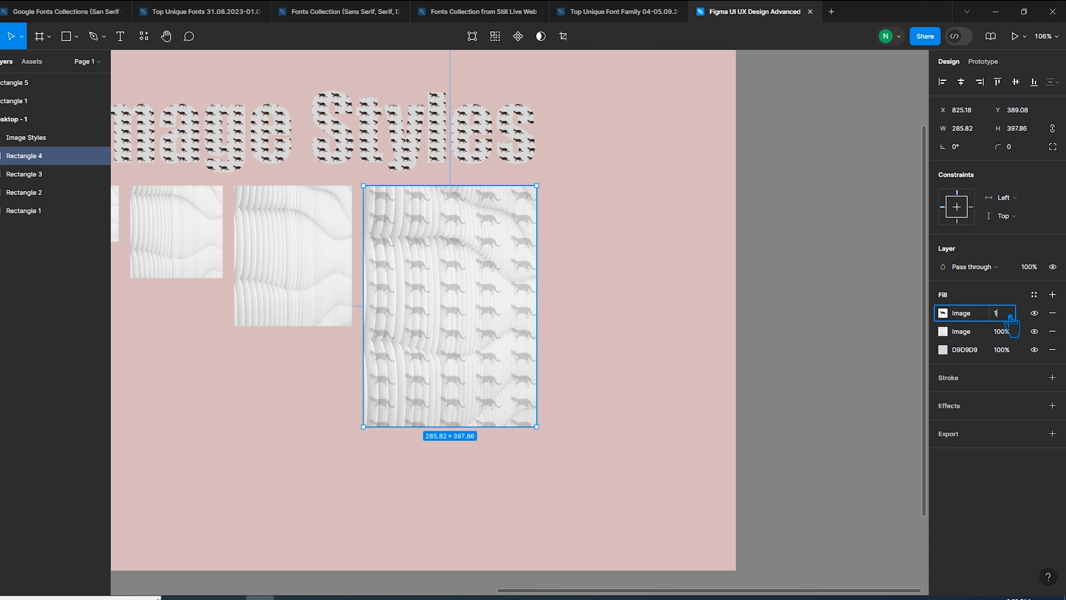
key("Return")
left_click(739, 389)
Remove the solid D9D9D9 base fill from the largest rectangle, keeping its cat and photo image fills
scroll(674, 388, "down", 5)
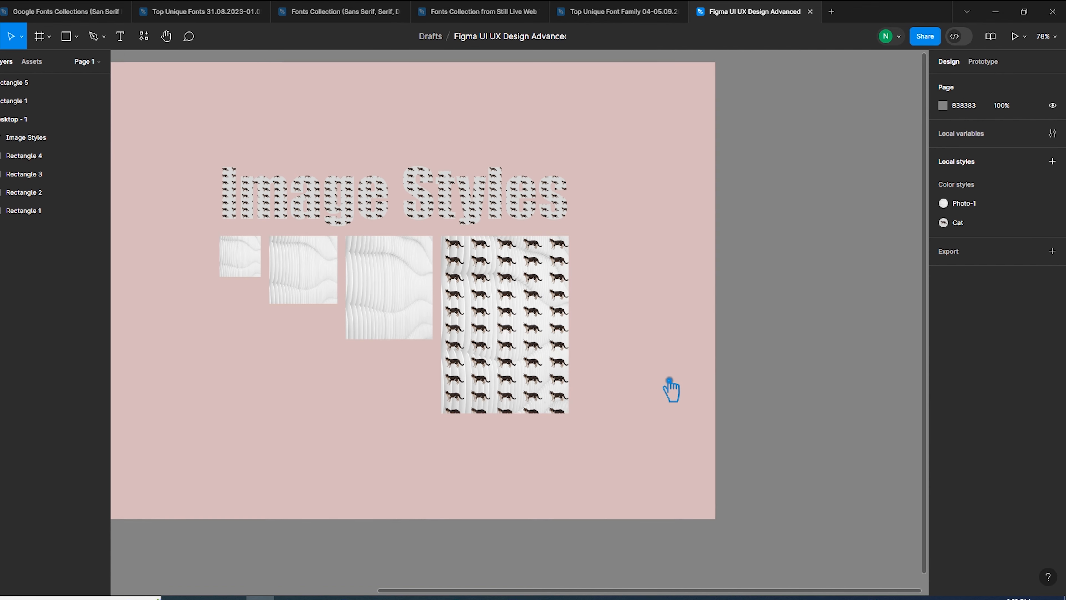
scroll(670, 388, "up", 5)
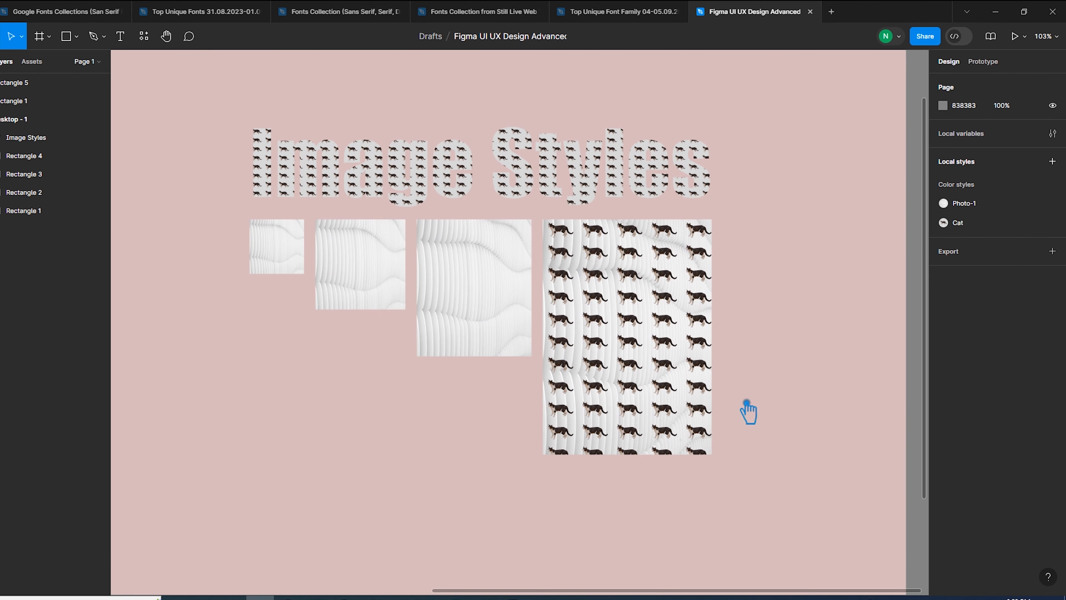
left_click(630, 350)
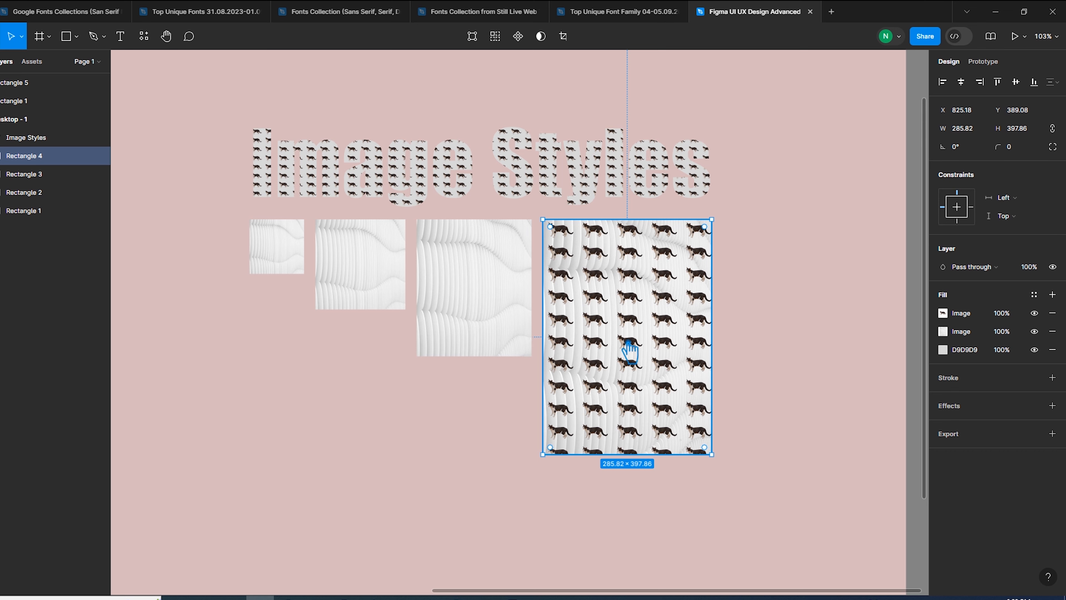
left_click(1052, 349)
left_click(792, 464)
left_click(627, 380)
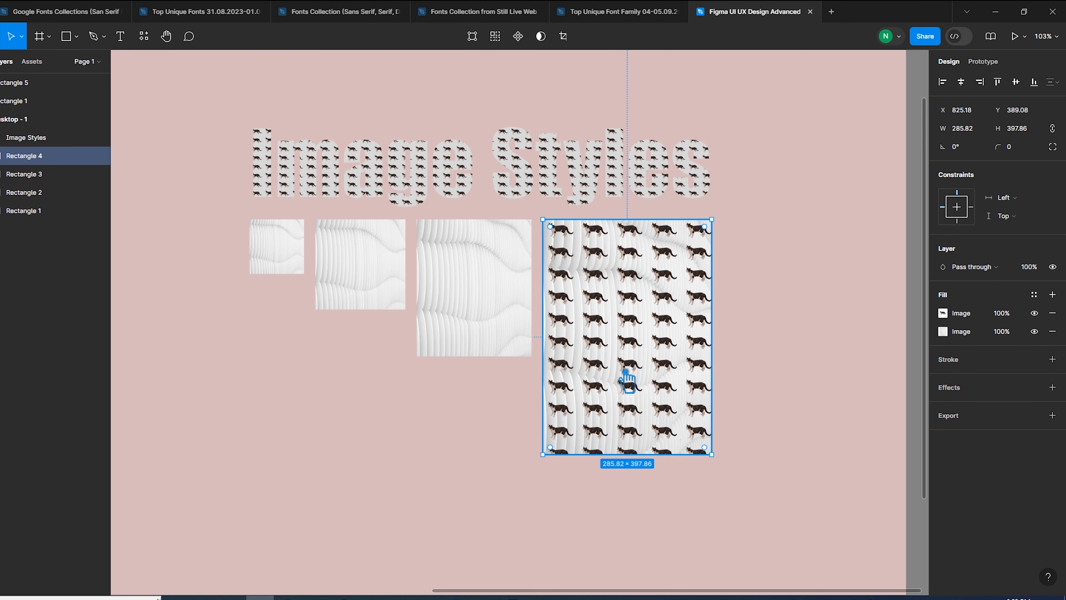
left_click(426, 428)
left_click(533, 183)
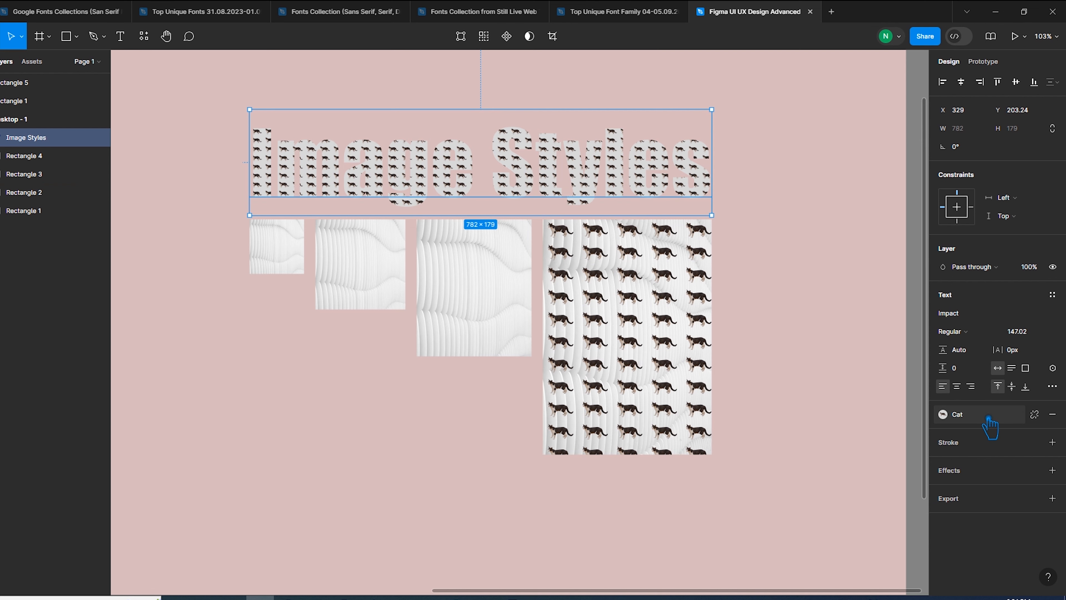
left_click(868, 384)
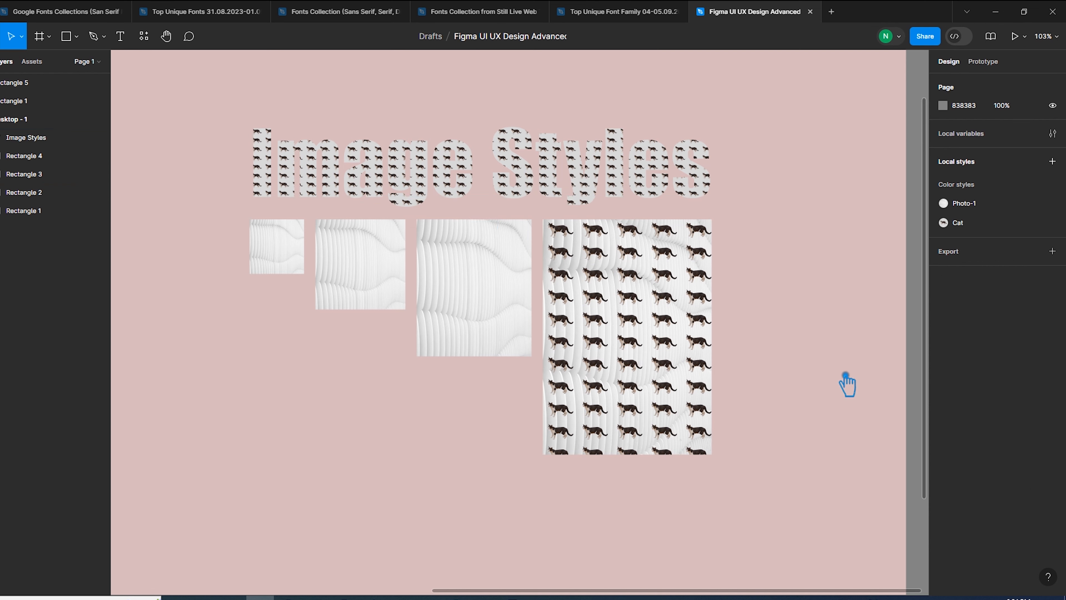
Change the Desktop - 1 frame's pink background fill to a dark muted reddish brown
scroll(836, 381, "down", 5)
left_click(438, 161)
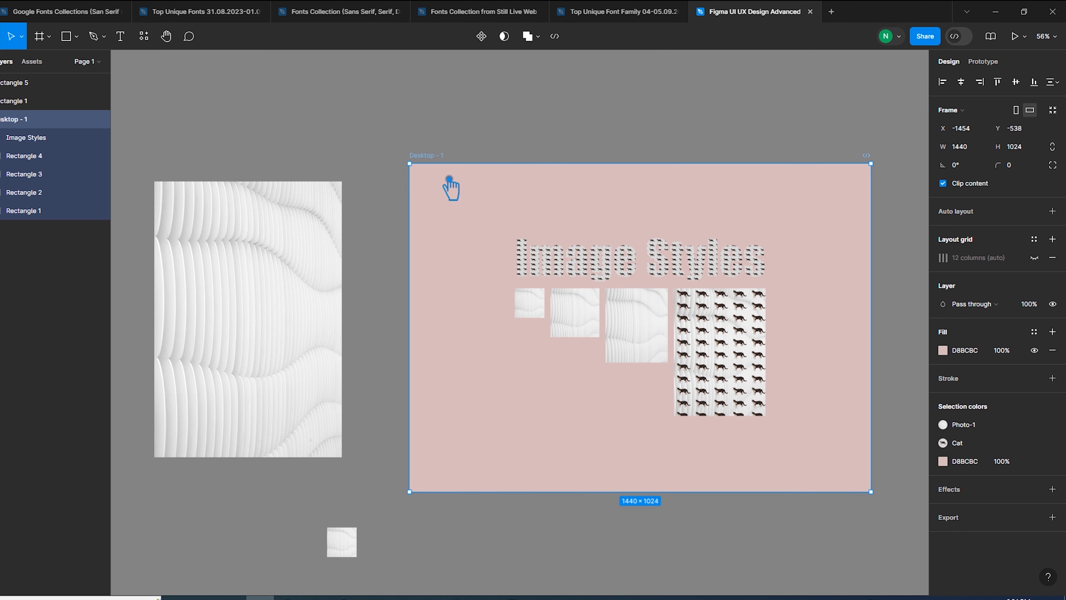
left_click(942, 351)
left_click_drag(814, 343, 831, 398)
left_click(760, 90)
left_click(761, 90)
Open the Cat style used by the Image Styles heading for editing, showing its cat image fill settings
scroll(824, 244, "up", 3)
scroll(823, 243, "up", 3)
left_click(452, 281)
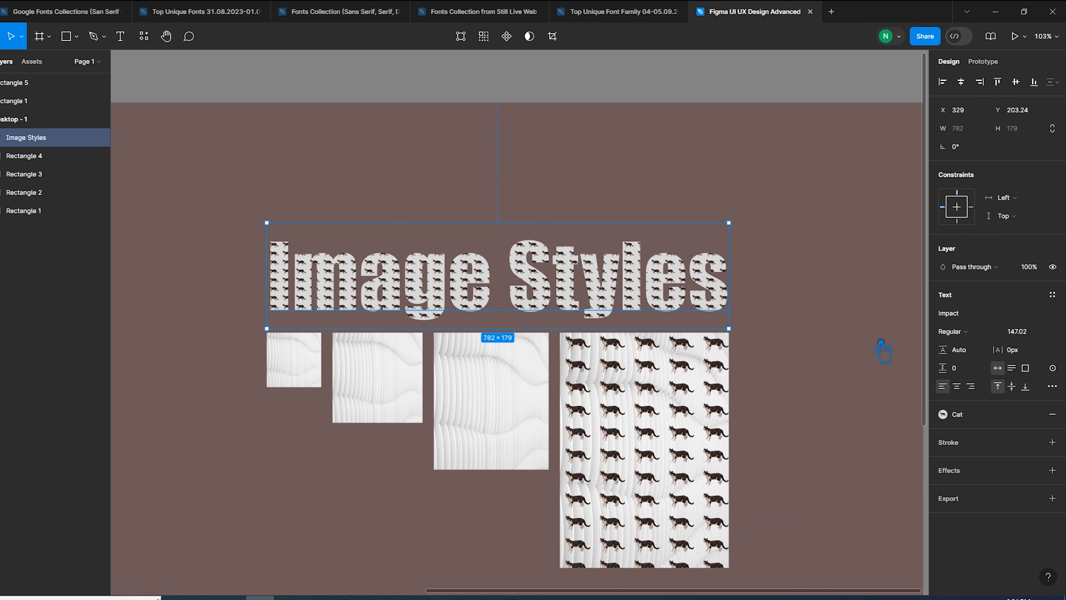
left_click(945, 414)
left_click(907, 444)
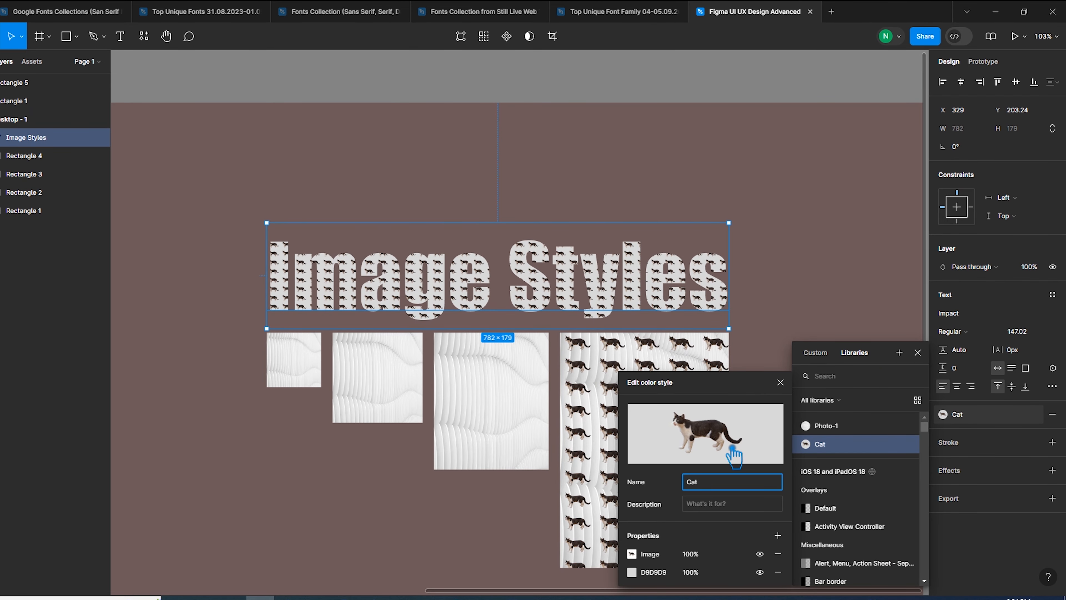
left_click(632, 554)
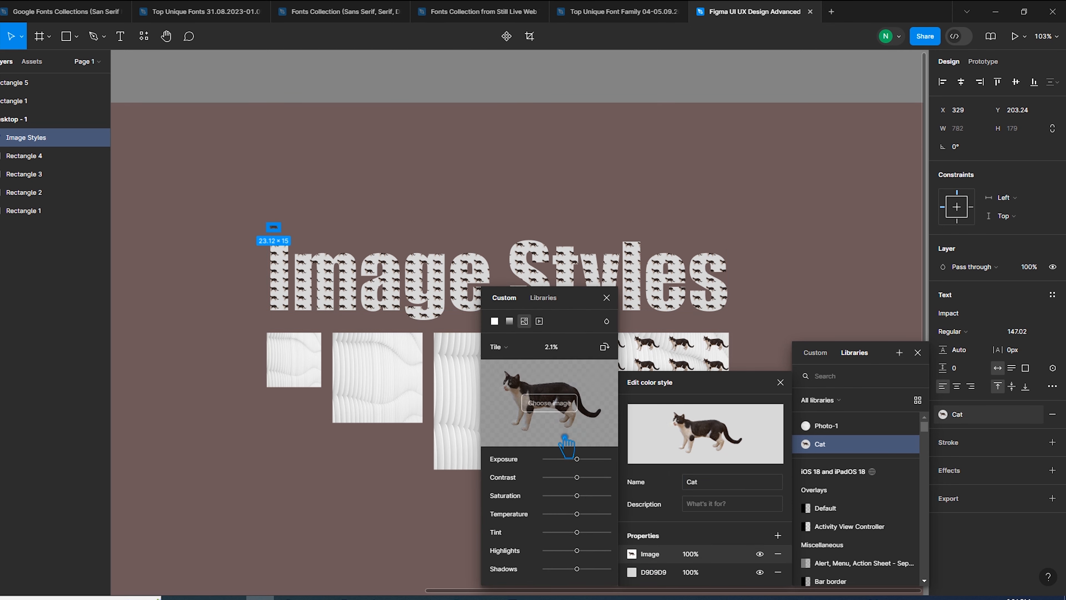
Try tile scales of 4.1% and 1.1% on the Cat style's image fill
key("Up")
key("Up")
key("Up")
key("Up")
key("Up")
key("Up")
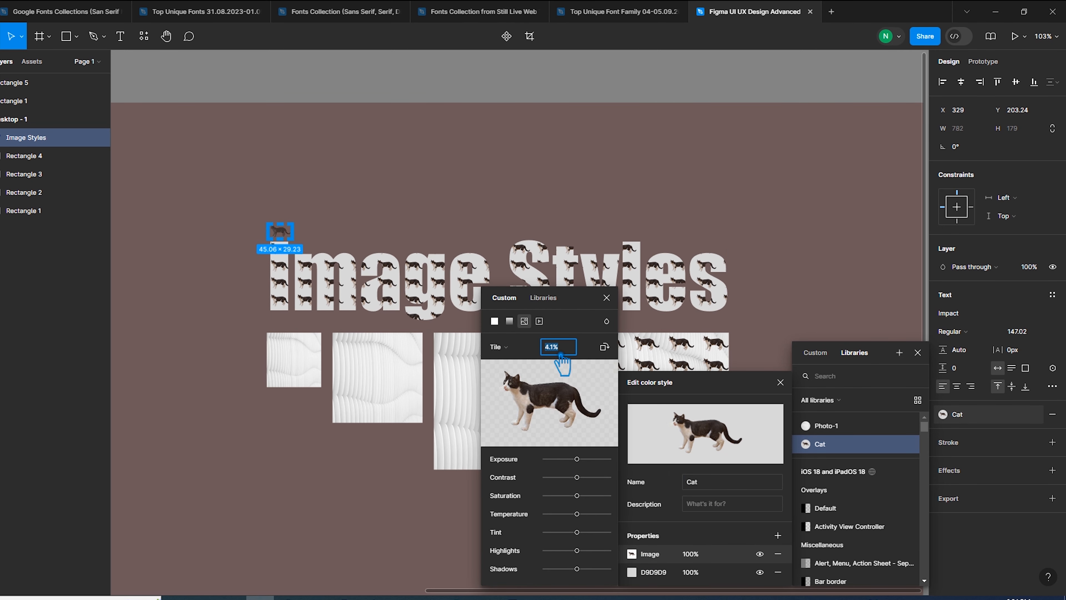
key("Down")
key("Down")
key("Down")
key("Down")
key("Down")
key("Down")
key("Down")
key("Down")
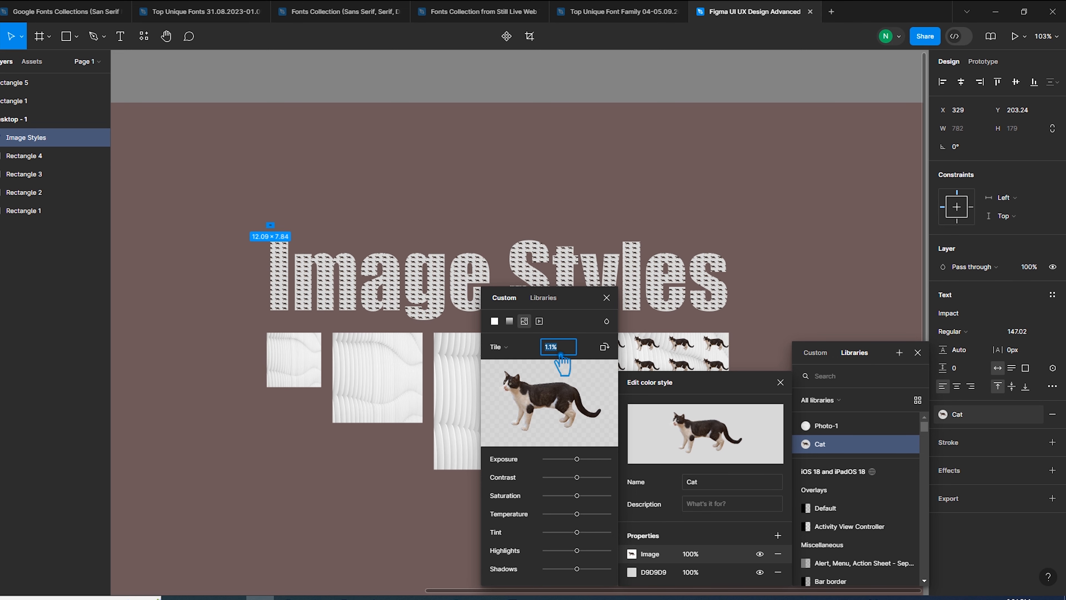
Set the tile scale of the Cat style's image fill to 8% and finish editing the style
key("Up")
key("Up")
key("Up")
key("Up")
key("Up")
key("Up")
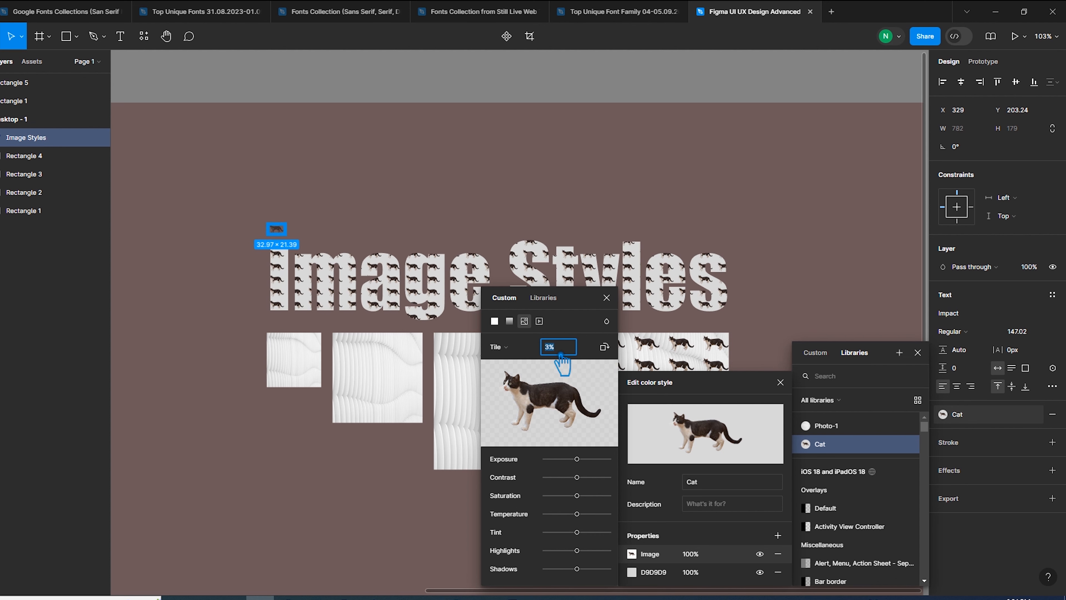
key("Up")
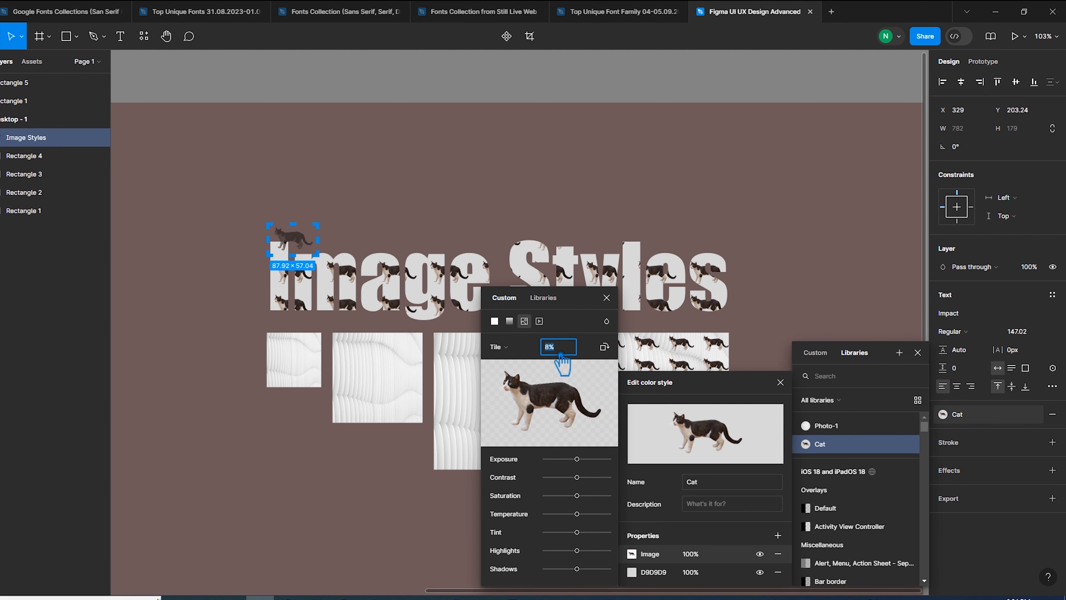
key("Up")
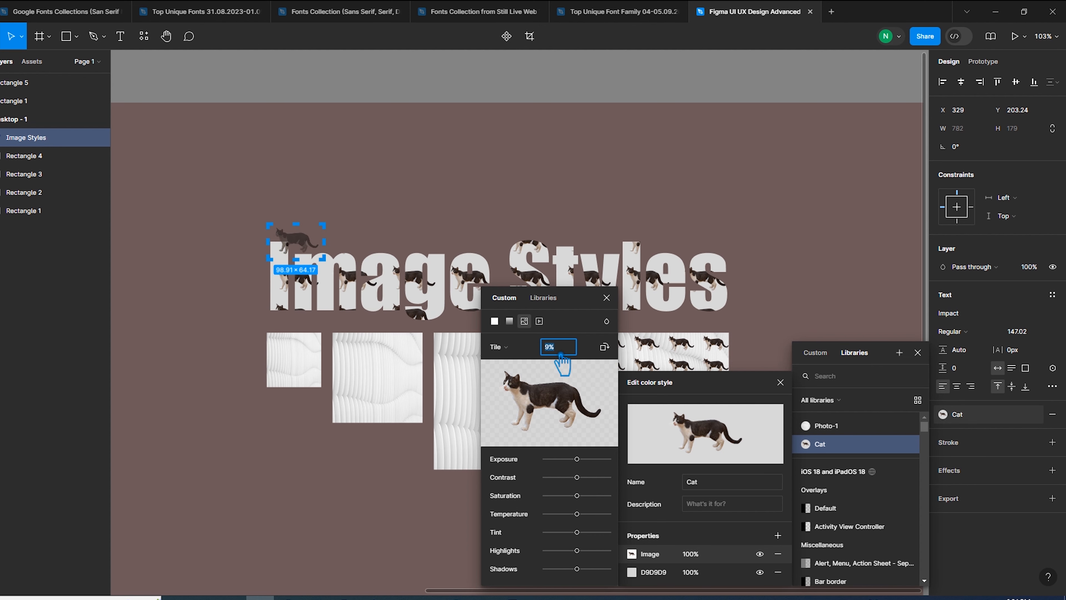
key("Up")
key("Down")
key("Up")
key("Down")
key("Down")
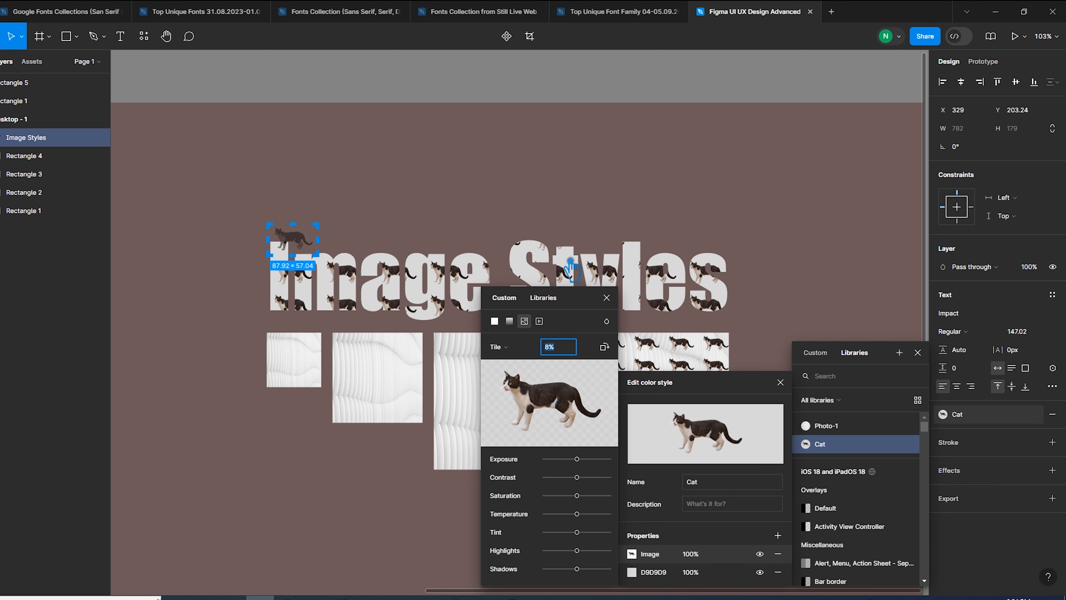
left_click(773, 310)
scroll(815, 425, "down", 3)
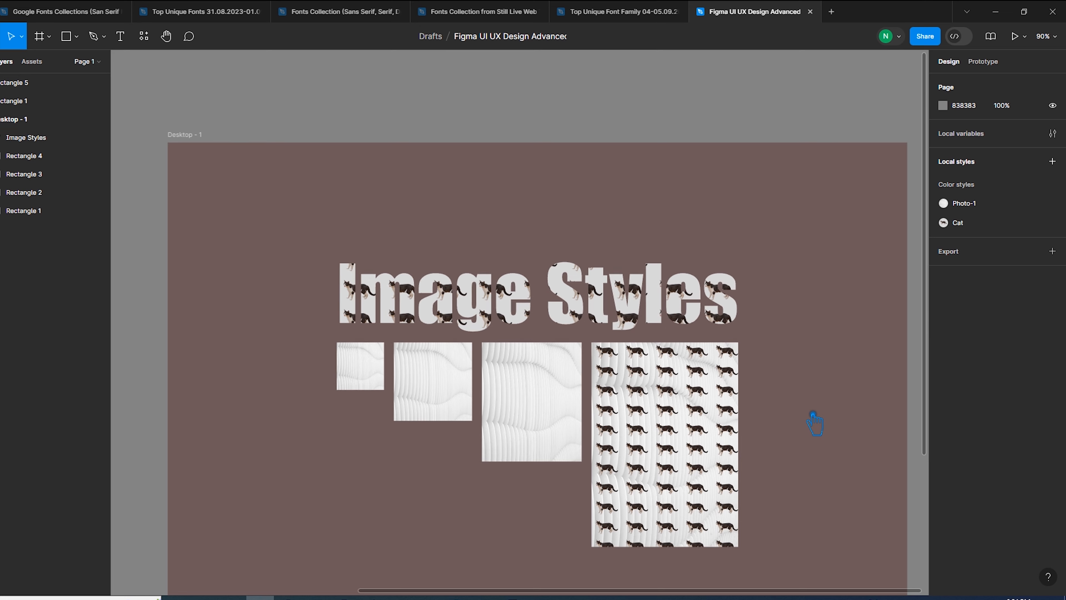
Select the three smaller photo-filled rectangles below the heading together
left_click(443, 314)
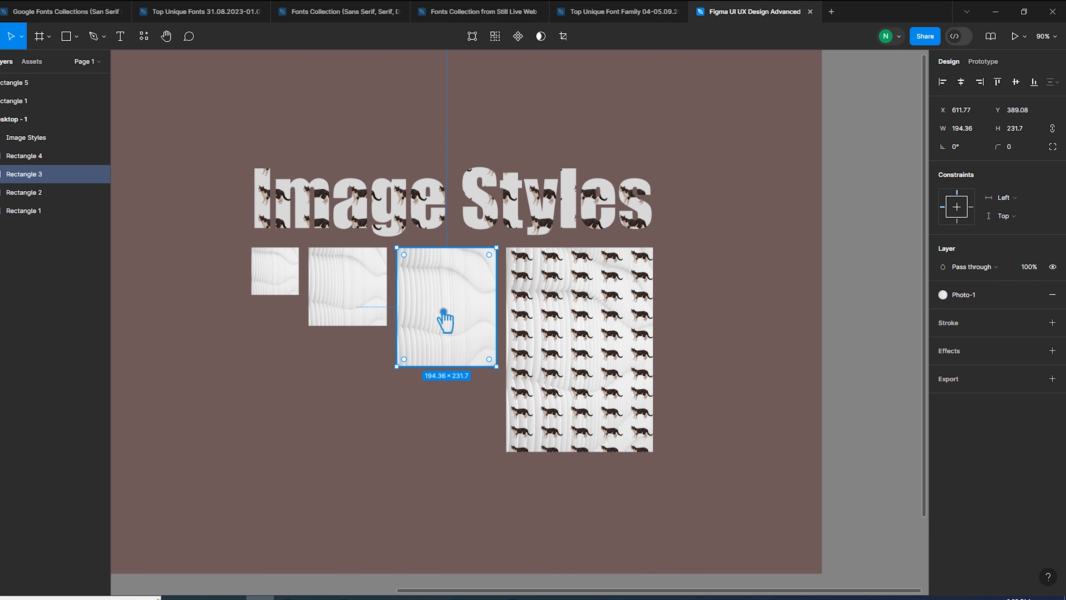
left_click(348, 294, "shift")
left_click(278, 290, "shift")
left_click(1052, 341)
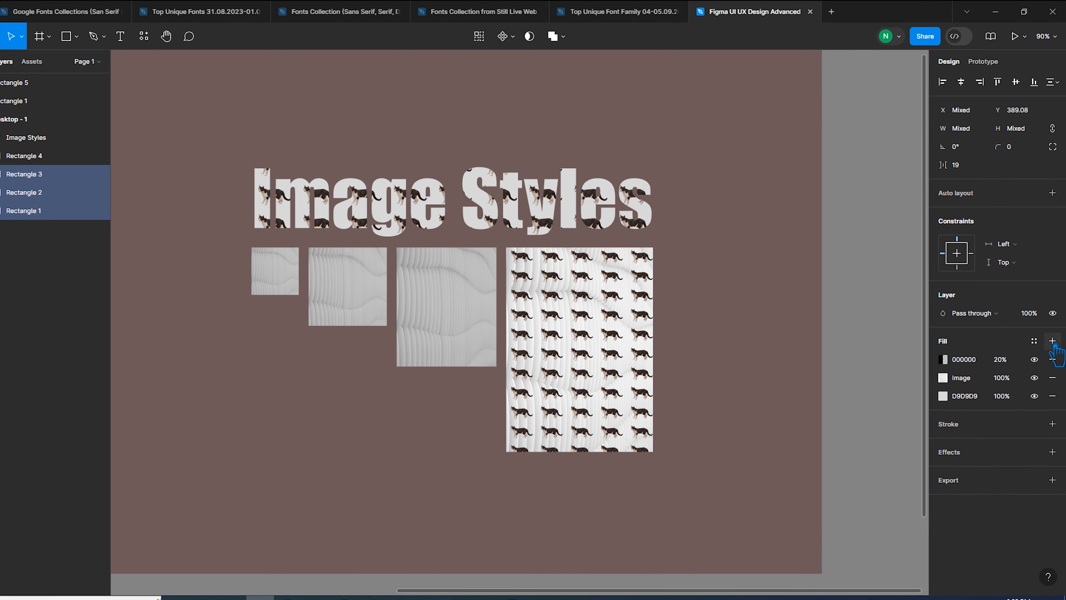
left_click(950, 365)
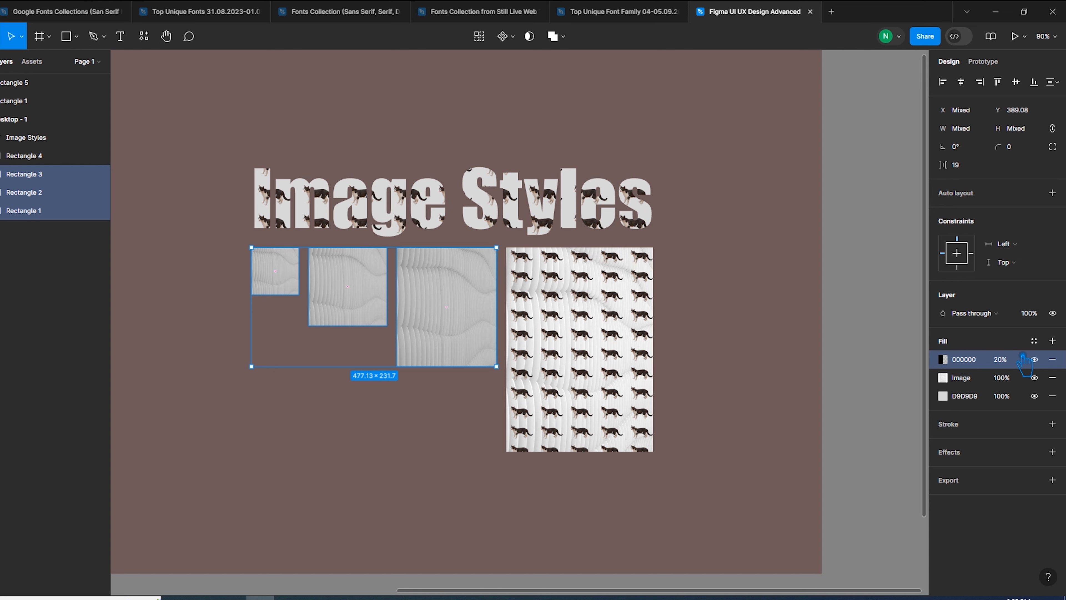
left_click(949, 362)
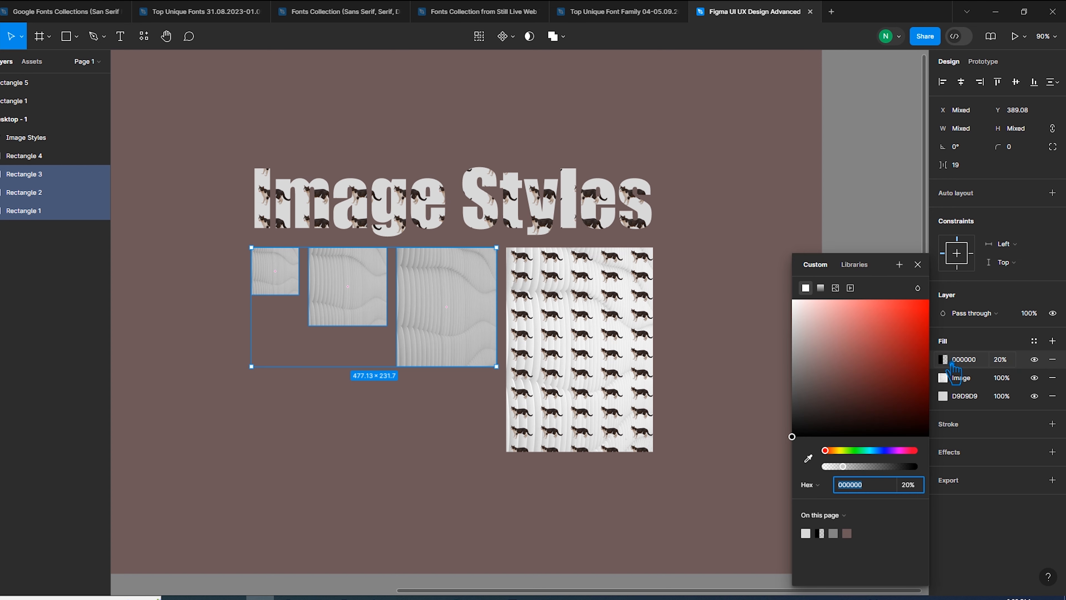
left_click(951, 364)
left_click(1034, 340)
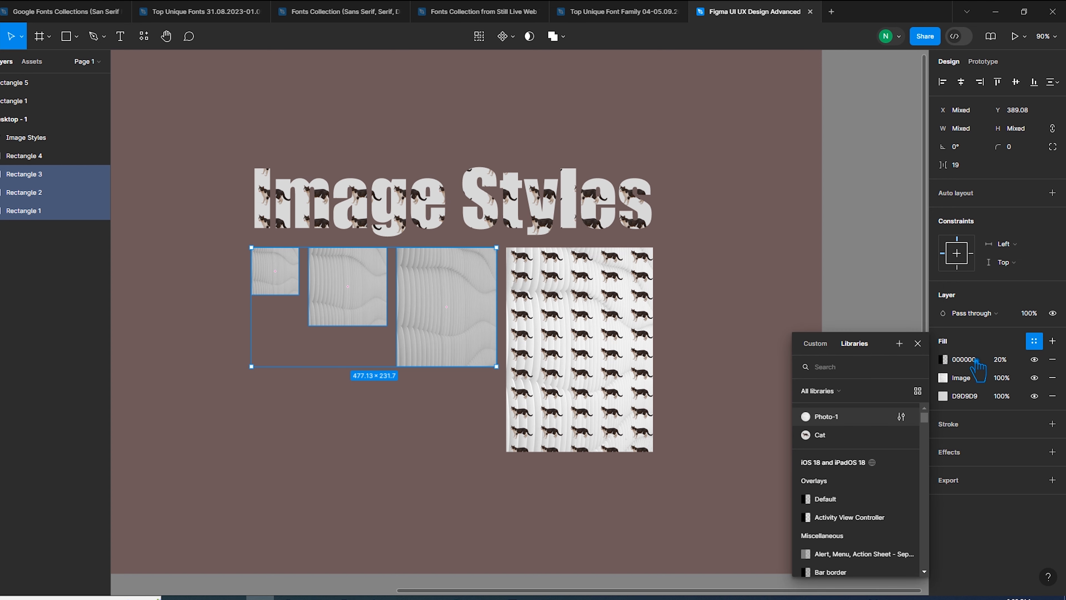
left_click(843, 417)
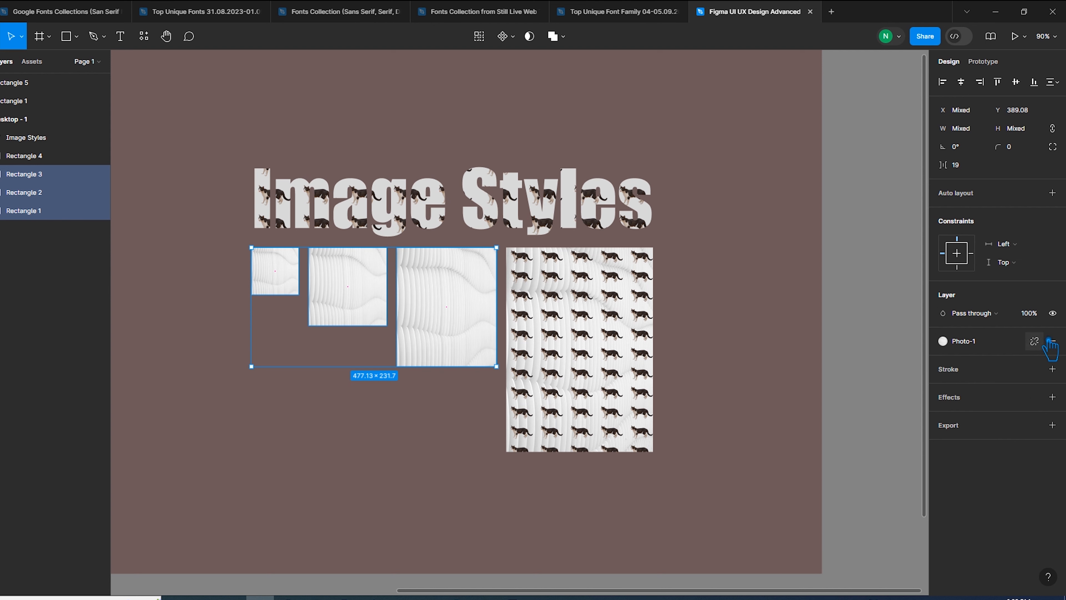
Detach the Photo-1 style from the three smaller rectangles and add the cat picture as a new image fill on top
left_click(1034, 341)
left_click(1052, 341)
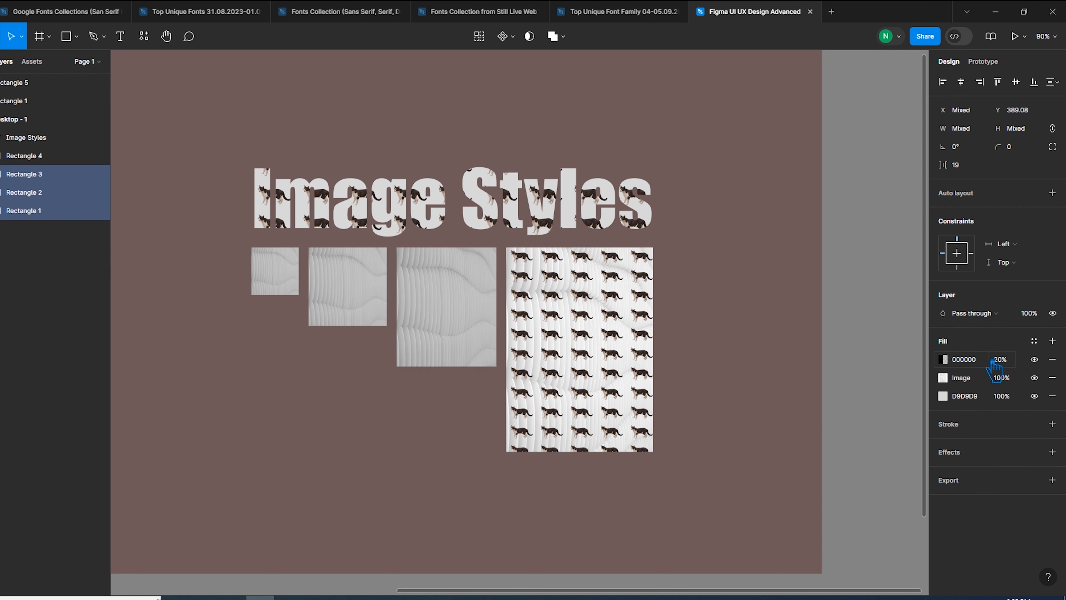
left_click(943, 359)
left_click(836, 289)
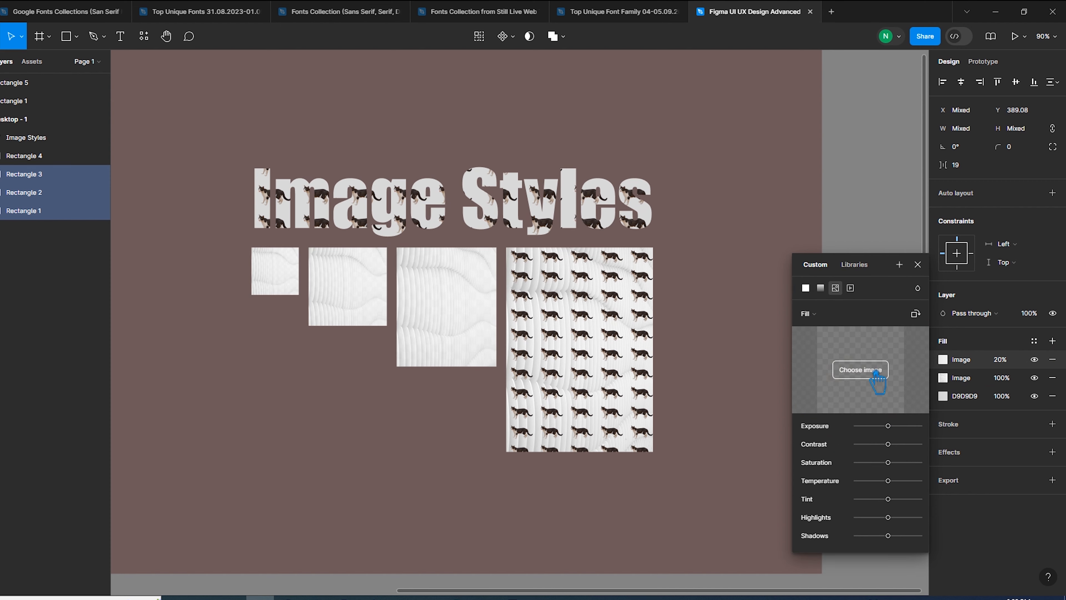
left_click(871, 371)
left_click(111, 126)
left_click(421, 291)
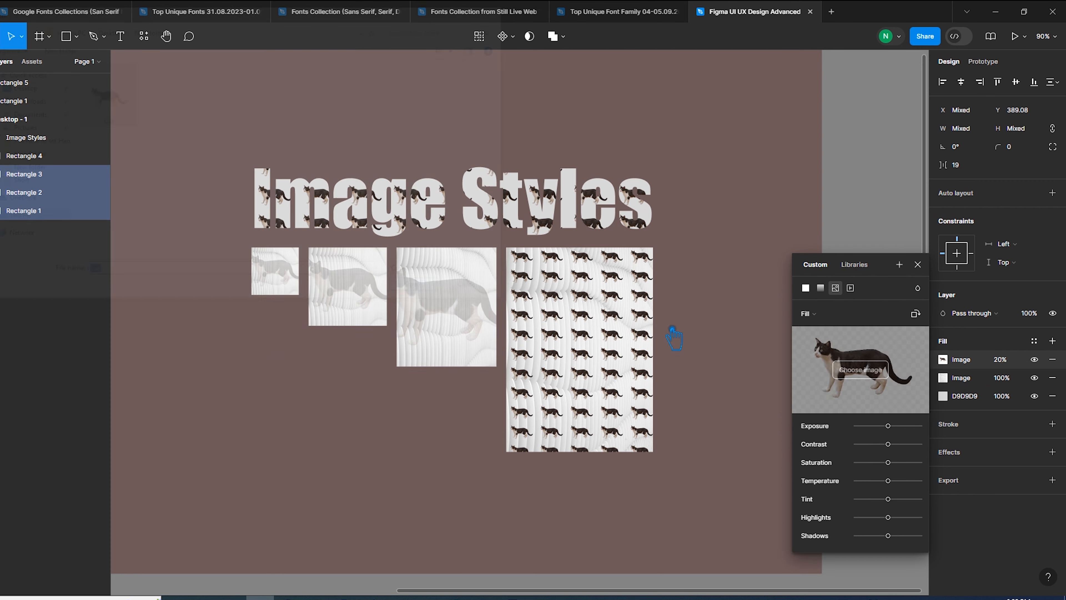
Switch the three smaller rectangles' cat fill to Tile and scale the tile down to 6%
left_click(808, 314)
left_click(836, 356)
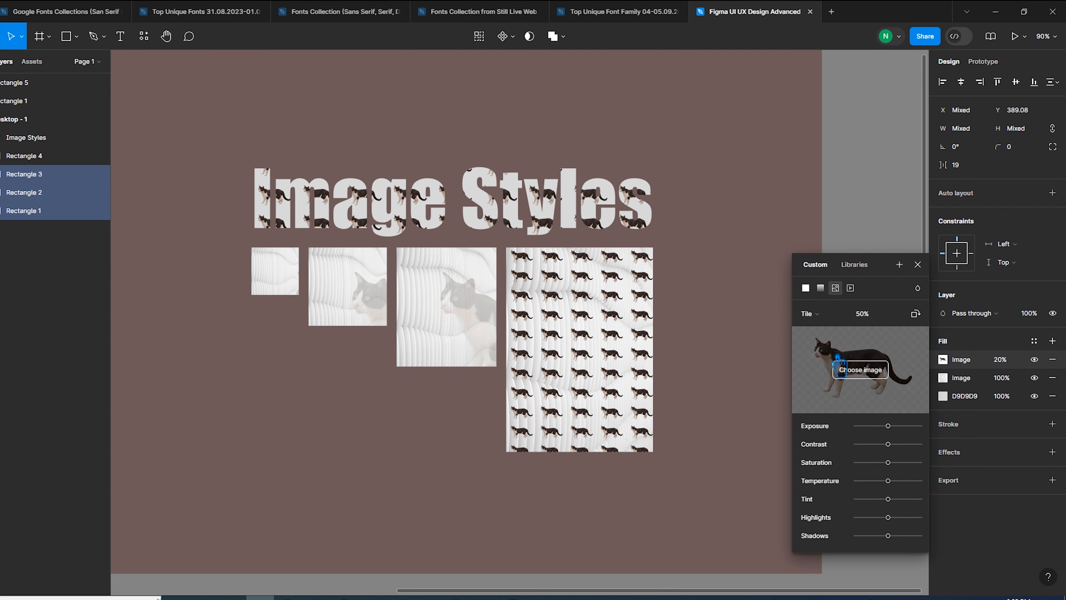
left_click(884, 326)
type("42")
key("Return")
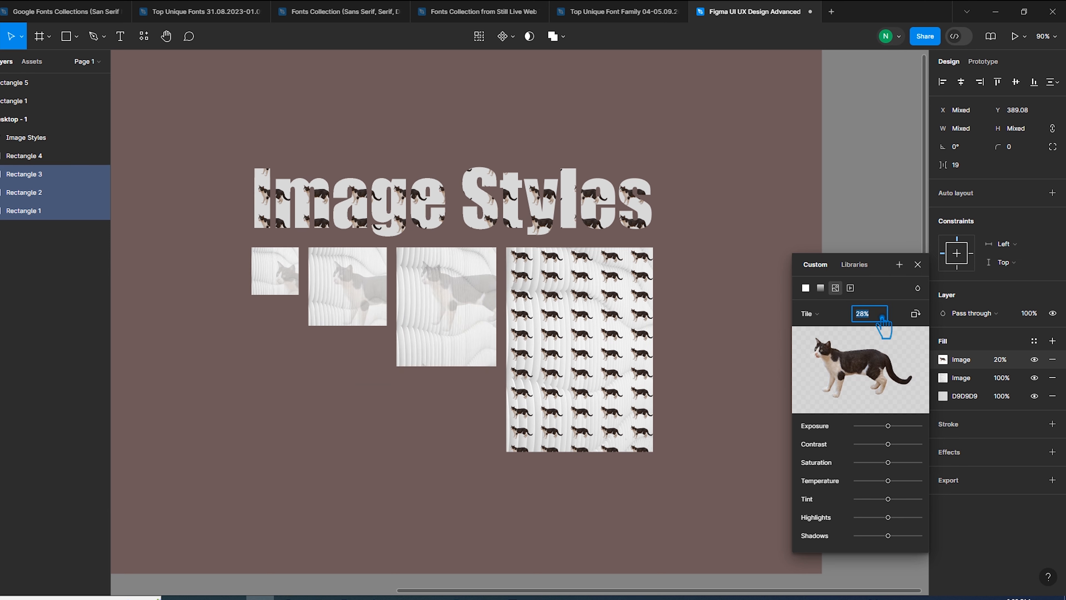
type("2")
key("Return")
key("Up")
key("Up")
key("Up")
key("Up")
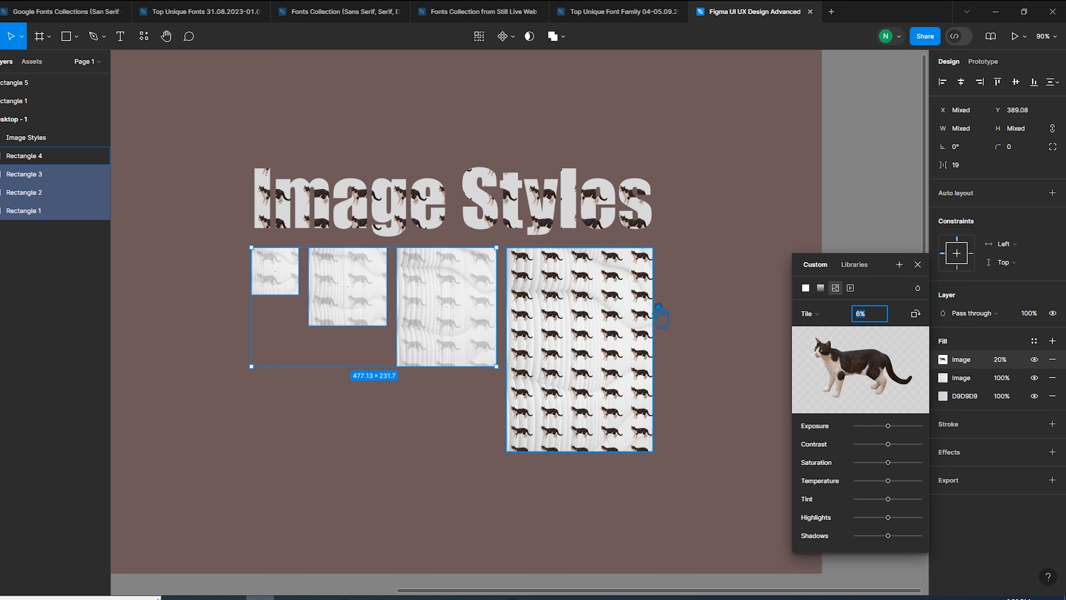
Open the opacity of the three smaller rectangles' cat fill for editing
left_click(1002, 361)
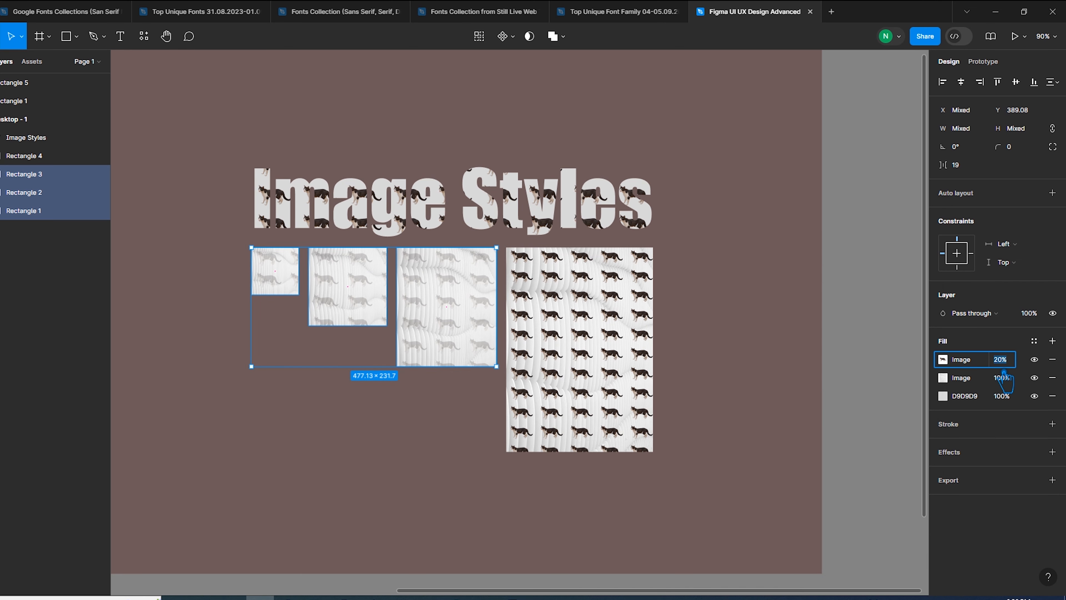